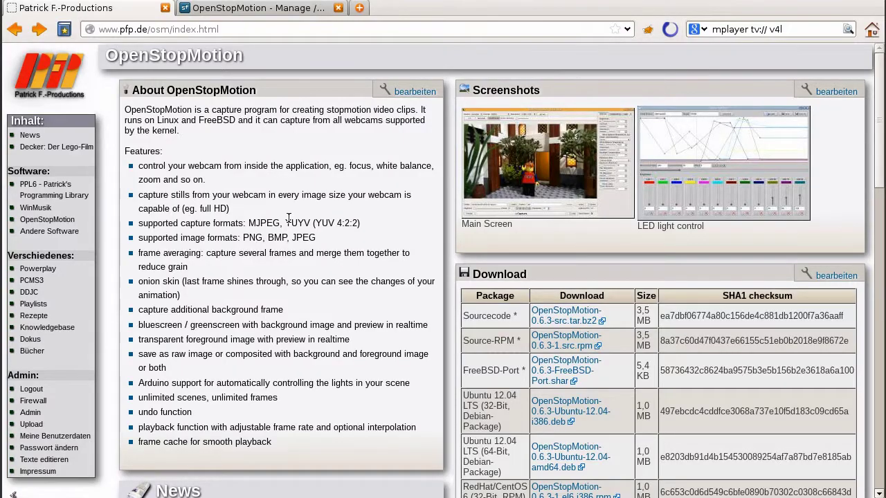
Scroll the pfp.de OpenStopMotion page down to the 0.6.3 download table and installation guides
{"action": "scroll", "coordinate": [289, 221], "scroll_direction": "down", "scroll_amount": 1}
{"action": "scroll", "coordinate": [289, 222], "scroll_direction": "down", "scroll_amount": 15}
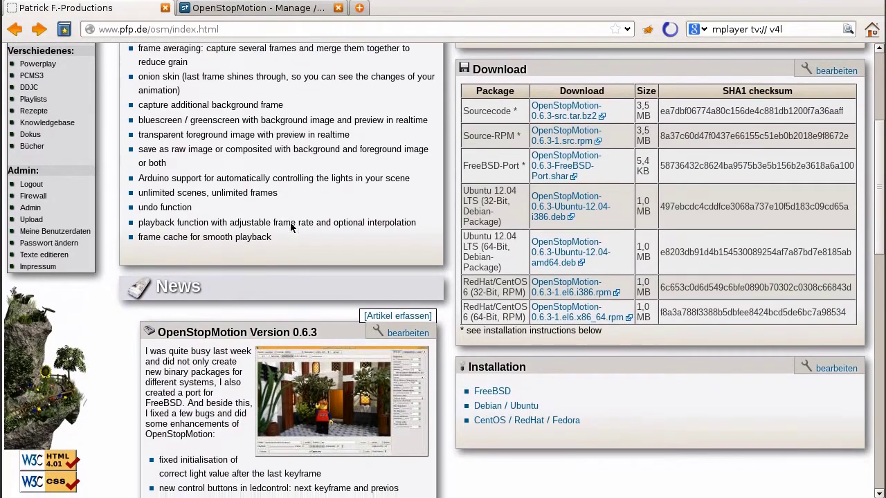
{"action": "scroll", "coordinate": [371, 286], "scroll_direction": "up", "scroll_amount": 12}
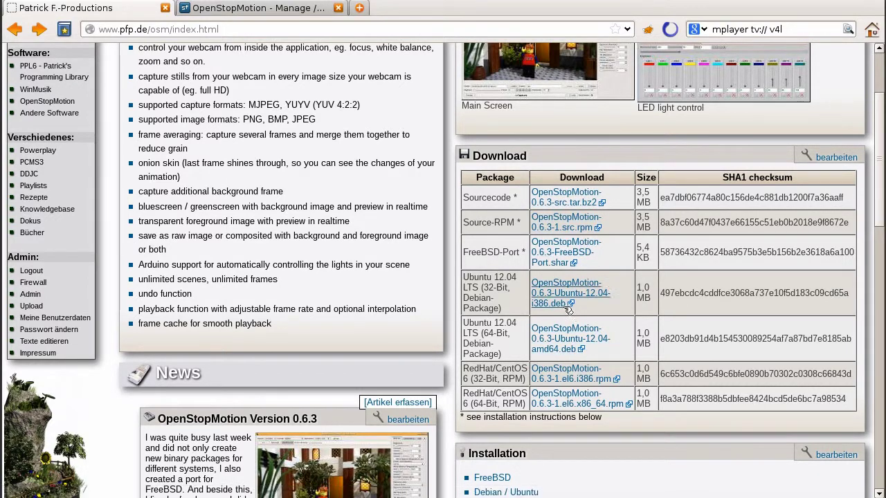
{"action": "scroll", "coordinate": [616, 298], "scroll_direction": "down", "scroll_amount": 3}
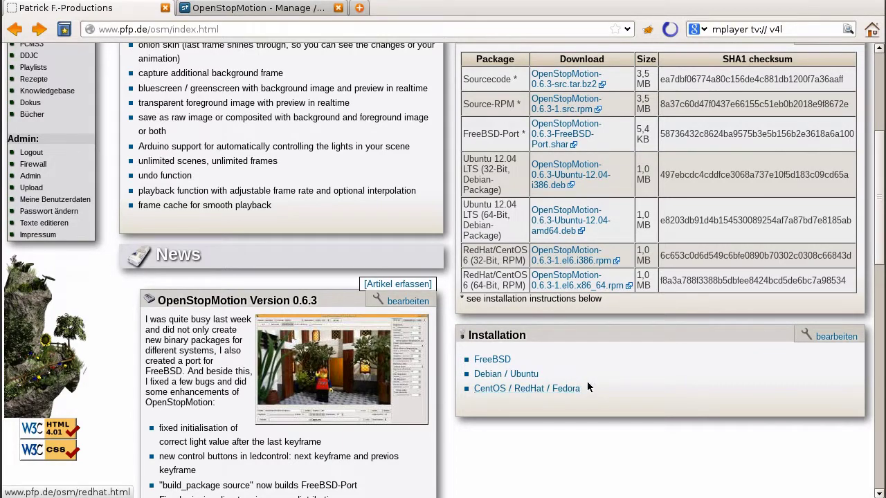
Open the Debian / Ubuntu installation instructions and read down the page
{"action": "left_click", "coordinate": [499, 374]}
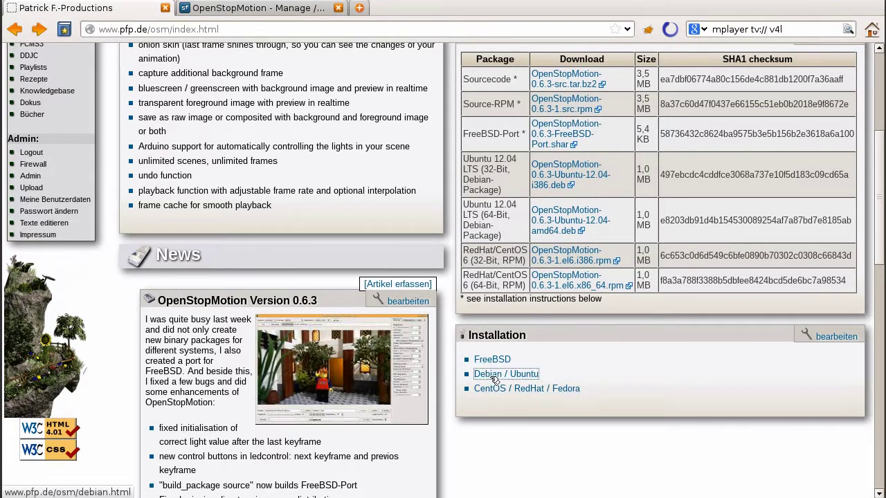
{"action": "scroll", "coordinate": [488, 308], "scroll_direction": "down", "scroll_amount": 10}
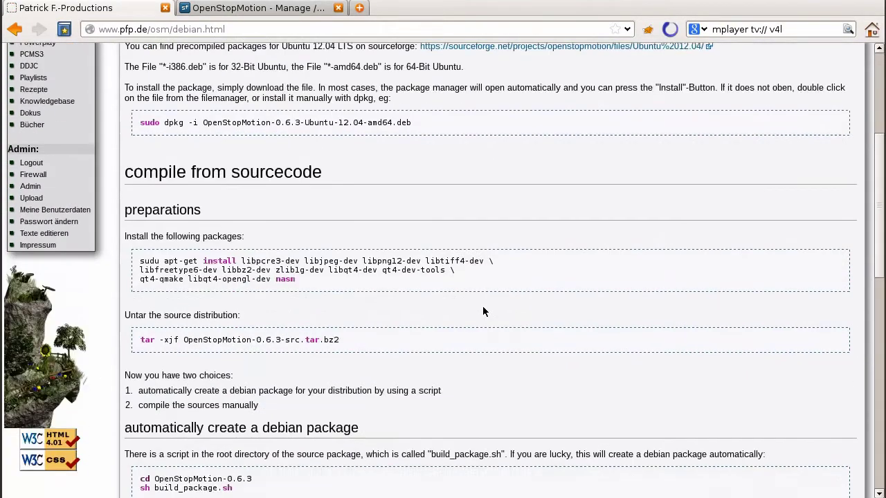
{"action": "scroll", "coordinate": [485, 309], "scroll_direction": "down", "scroll_amount": 5}
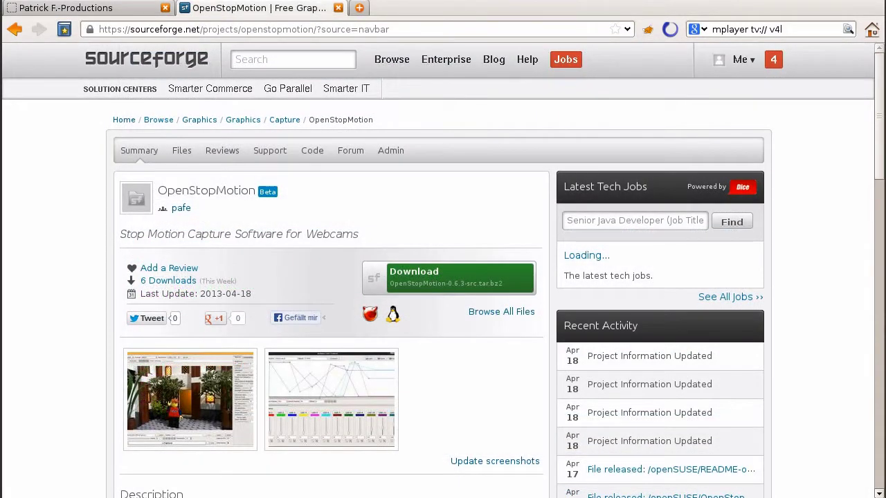
Open the SourceForge Files list and look over its distribution folders and source packages
{"action": "left_click", "coordinate": [181, 150]}
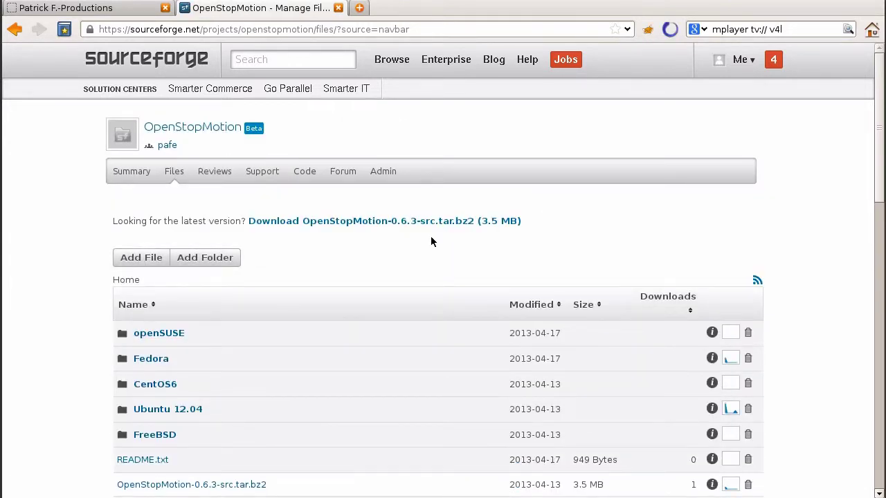
{"action": "scroll", "coordinate": [420, 233], "scroll_direction": "down", "scroll_amount": 5}
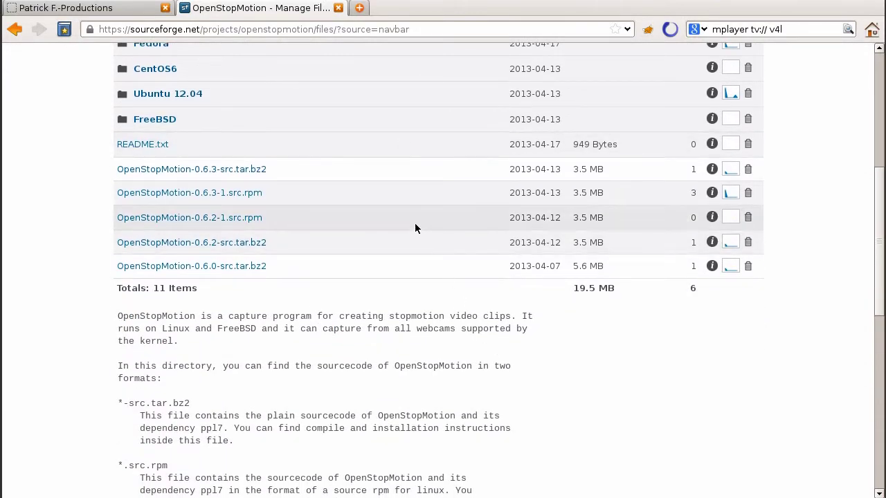
{"action": "scroll", "coordinate": [319, 286], "scroll_direction": "up", "scroll_amount": 5}
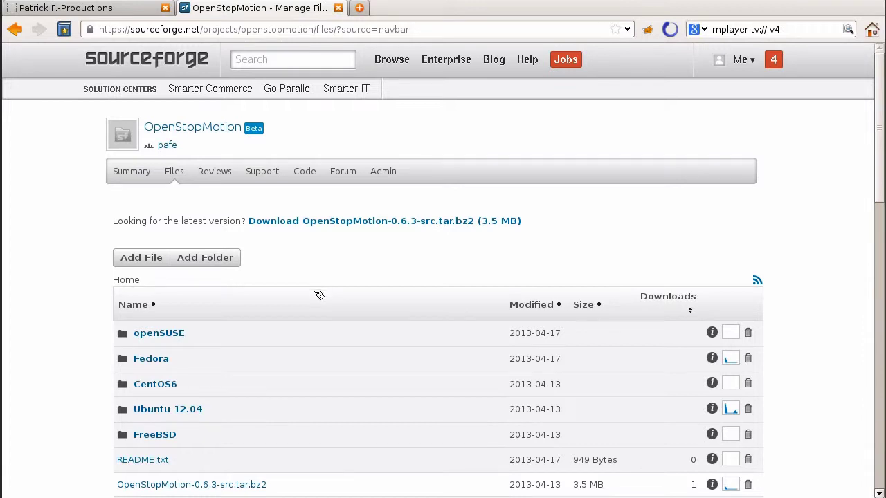
Open the Ubuntu 12.04 folder and its OpenStopMotion .deb package link
{"action": "left_click", "coordinate": [160, 411]}
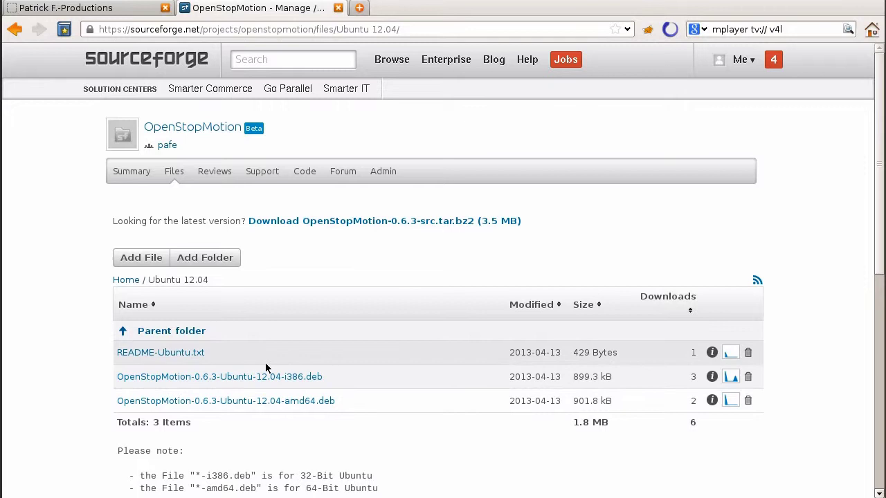
{"action": "left_click", "coordinate": [274, 379]}
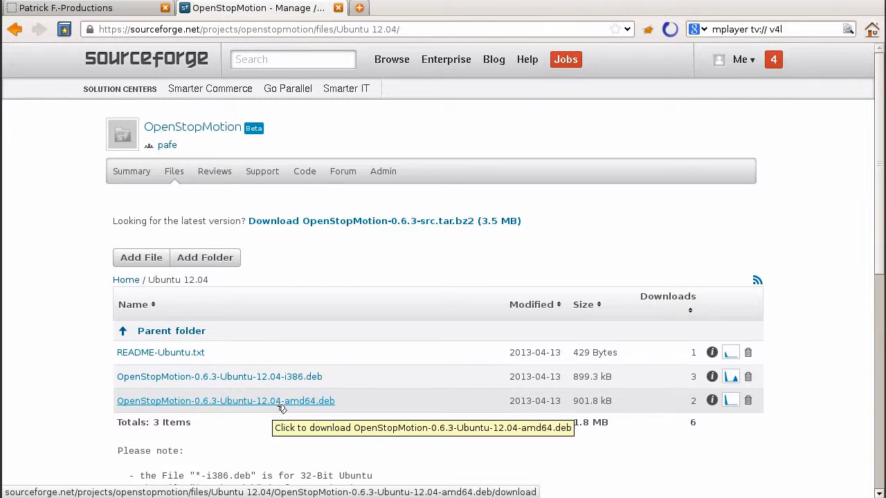
{"action": "scroll", "coordinate": [282, 409], "scroll_direction": "down", "scroll_amount": 3}
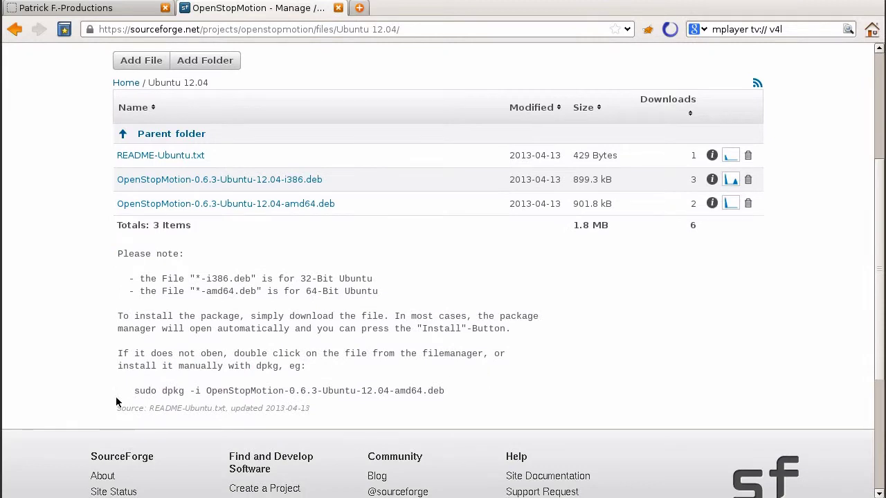
Highlight the sudo dpkg install command, then minimize the terminal to reach the desktop
{"action": "left_click_drag", "start_coordinate": [131, 391], "coordinate": [451, 390]}
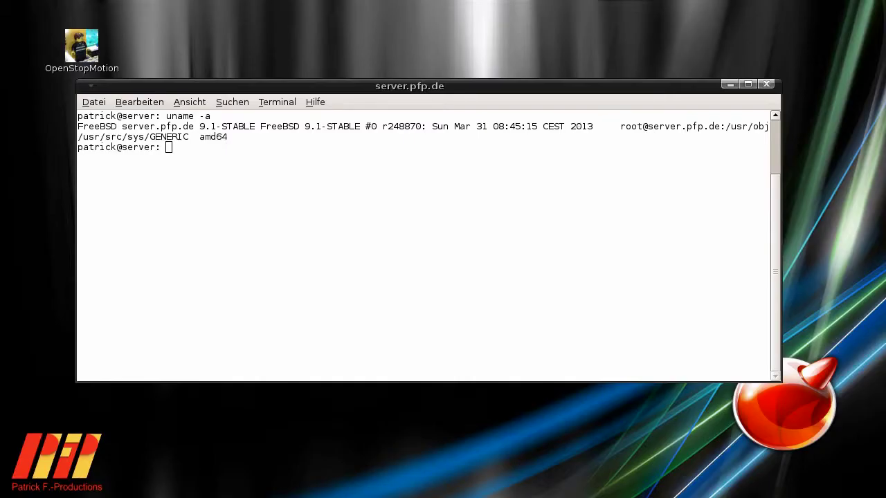
{"action": "left_click", "coordinate": [330, 306]}
{"action": "left_click", "coordinate": [730, 84]}
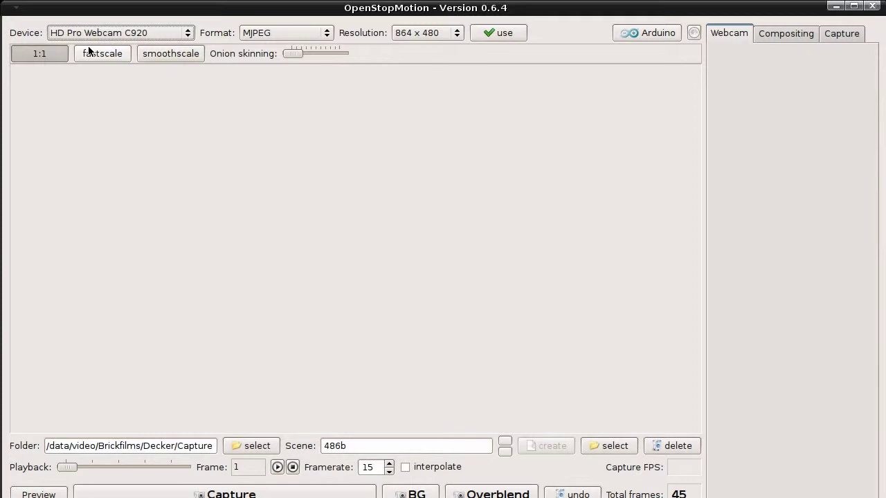
Select HD Pro Webcam C920, MJPEG and 864 x 480, then start the live preview
{"action": "left_click", "coordinate": [112, 35]}
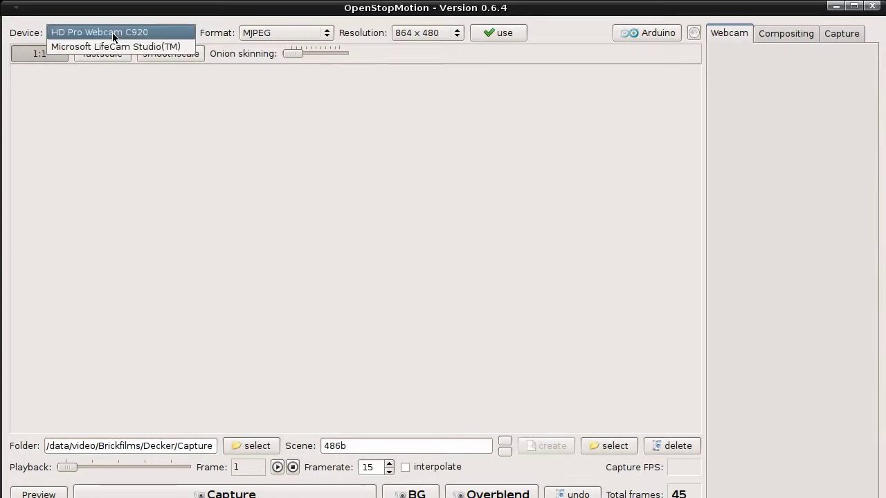
{"action": "left_click", "coordinate": [116, 32]}
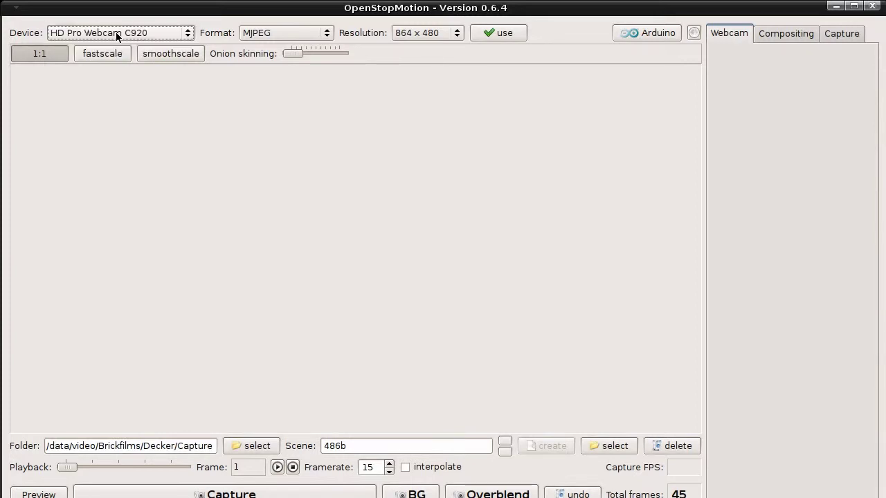
{"action": "left_click", "coordinate": [282, 35]}
{"action": "left_click", "coordinate": [281, 34]}
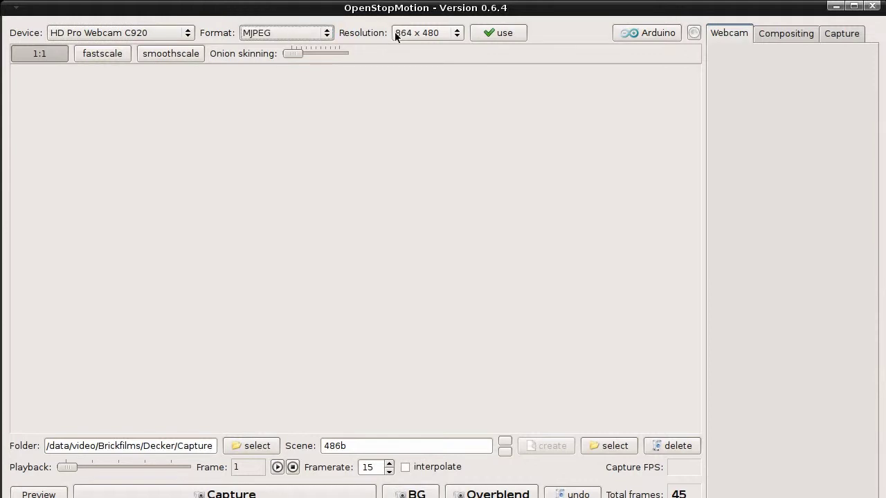
{"action": "left_click", "coordinate": [425, 35]}
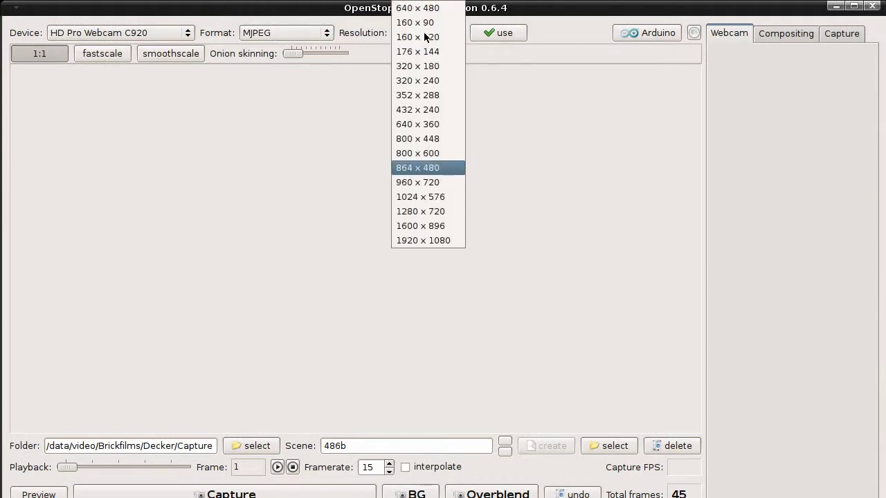
{"action": "left_click", "coordinate": [416, 167]}
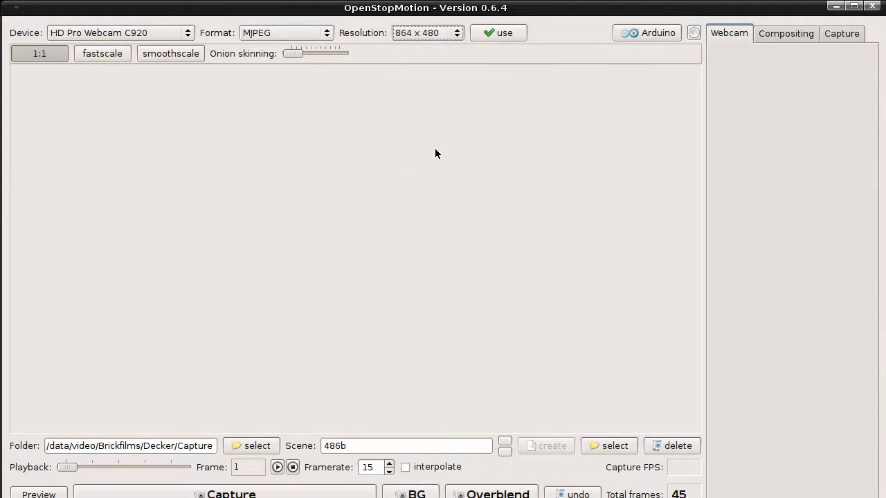
{"action": "left_click", "coordinate": [500, 34]}
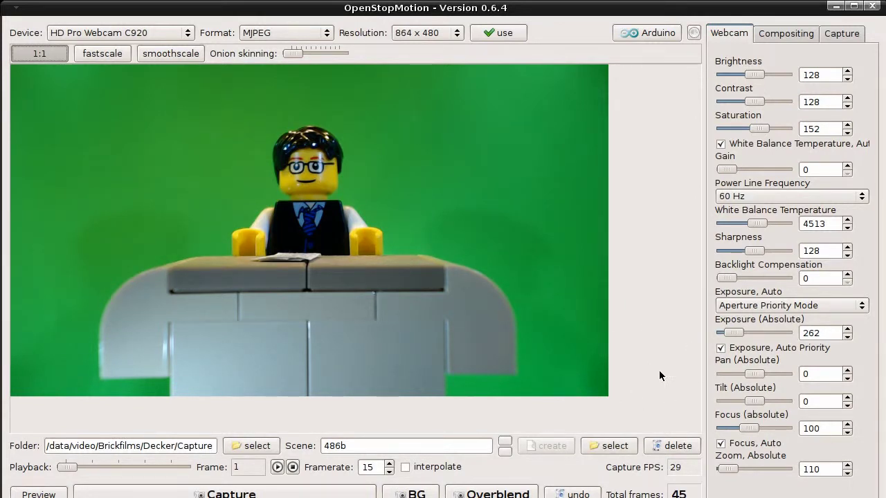
{"action": "left_click", "coordinate": [102, 54]}
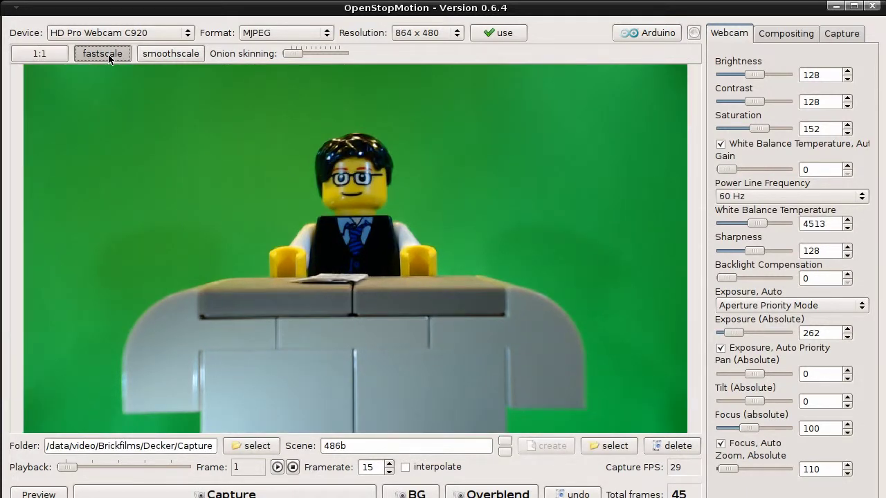
{"action": "left_click", "coordinate": [170, 55]}
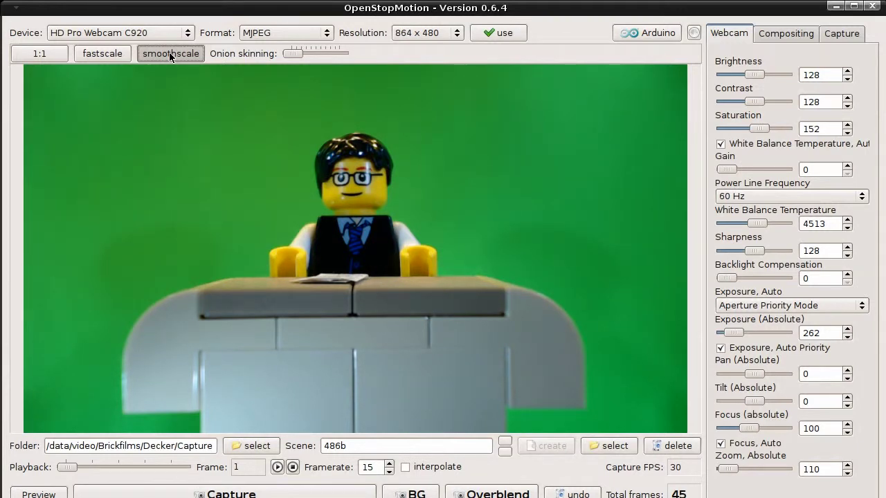
{"action": "left_click", "coordinate": [45, 53]}
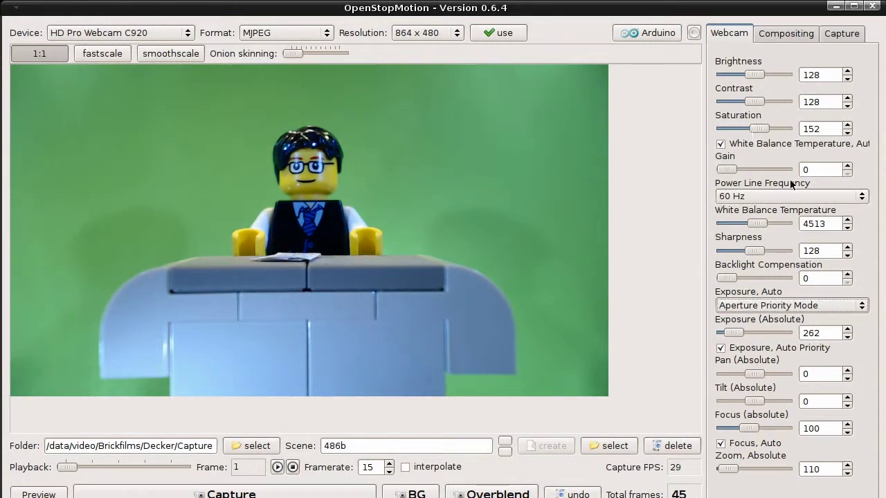
Turn off auto white balance, exposure priority and autofocus, set manual exposure, and disable power line frequency
{"action": "left_click", "coordinate": [721, 145]}
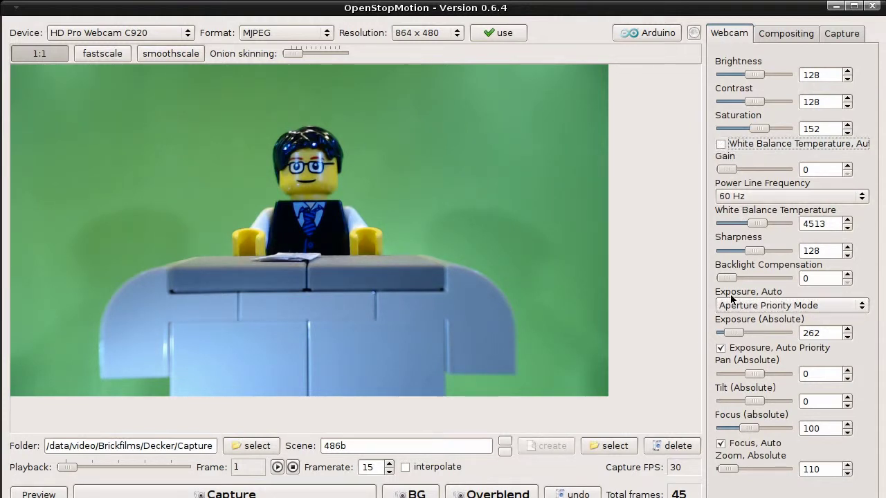
{"action": "left_click", "coordinate": [747, 310]}
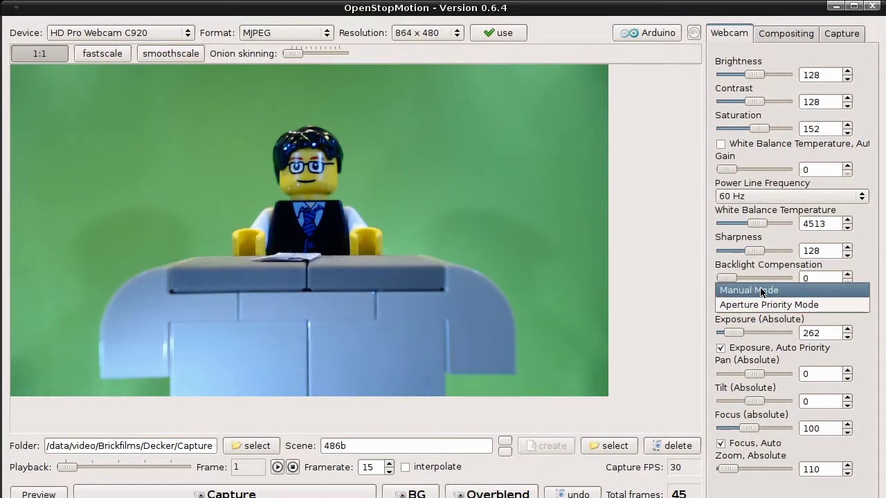
{"action": "left_click", "coordinate": [761, 291]}
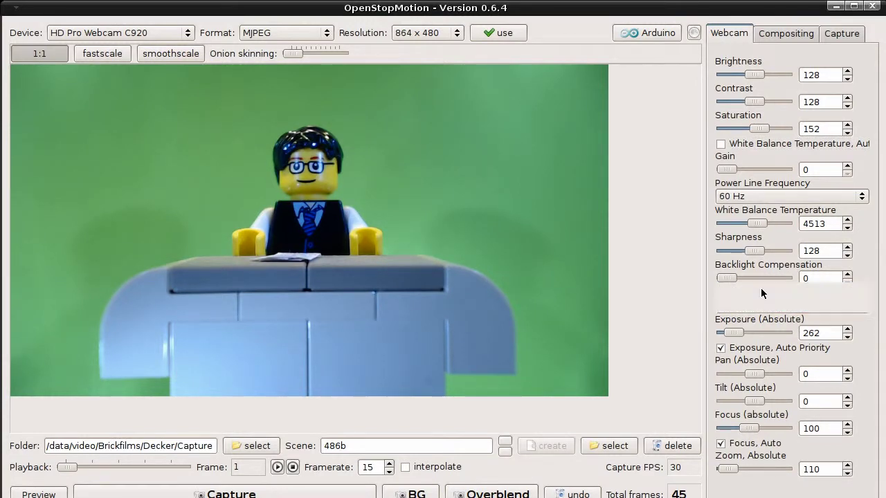
{"action": "left_click", "coordinate": [725, 351]}
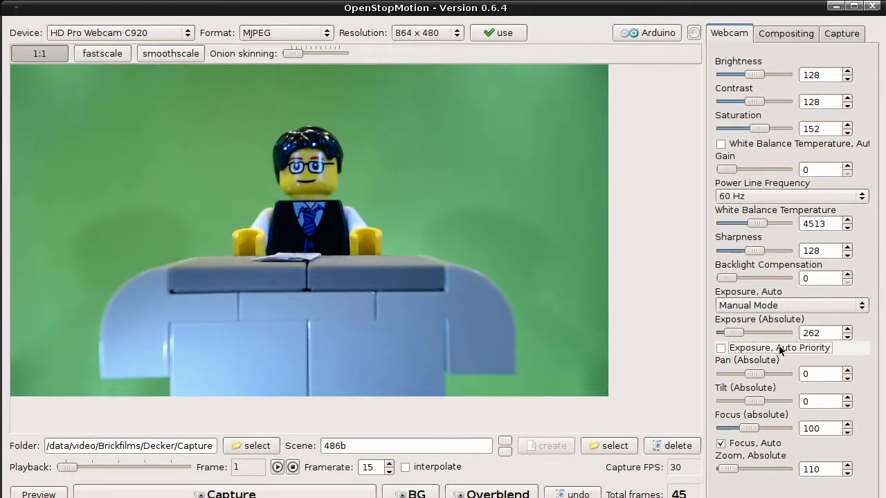
{"action": "left_click", "coordinate": [726, 446]}
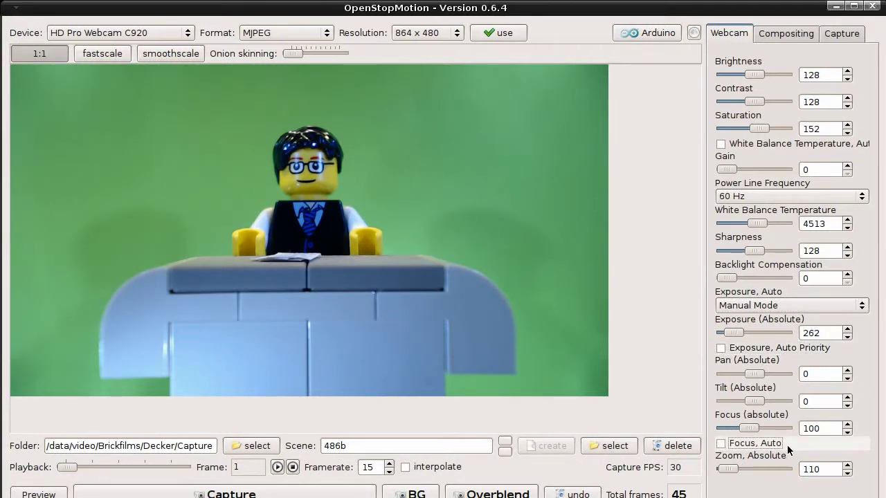
{"action": "left_click", "coordinate": [755, 200]}
{"action": "left_click", "coordinate": [739, 169]}
Set saturation 181, white balance 4563, sharpness 213, exposure 184, focus 89, and zoom 110
{"action": "left_click_drag", "start_coordinate": [760, 130], "coordinate": [762, 132]}
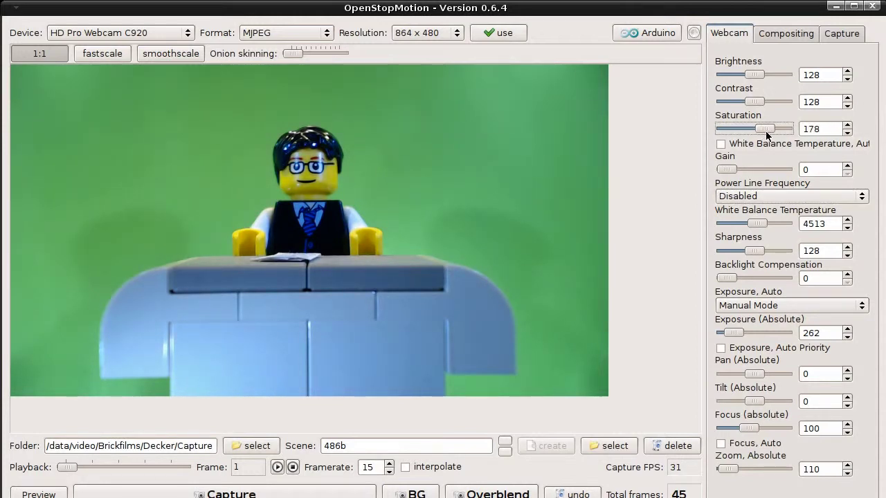
{"action": "left_click_drag", "start_coordinate": [766, 134], "coordinate": [766, 137]}
{"action": "mouse_move", "coordinate": [726, 169]}
{"action": "left_mouse_down"}
{"action": "mouse_move", "coordinate": [712, 166]}
{"action": "mouse_move", "coordinate": [727, 172]}
{"action": "mouse_move", "coordinate": [712, 174]}
{"action": "left_mouse_up"}
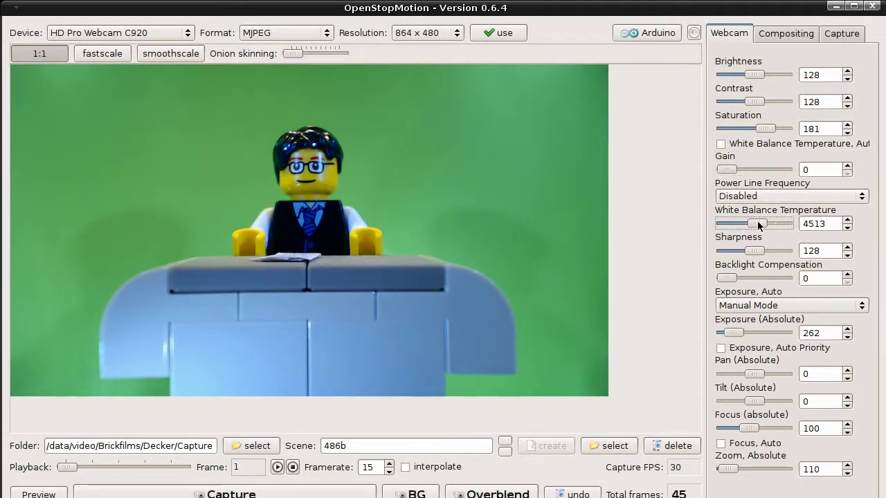
{"action": "left_click_drag", "start_coordinate": [759, 224], "coordinate": [767, 253]}
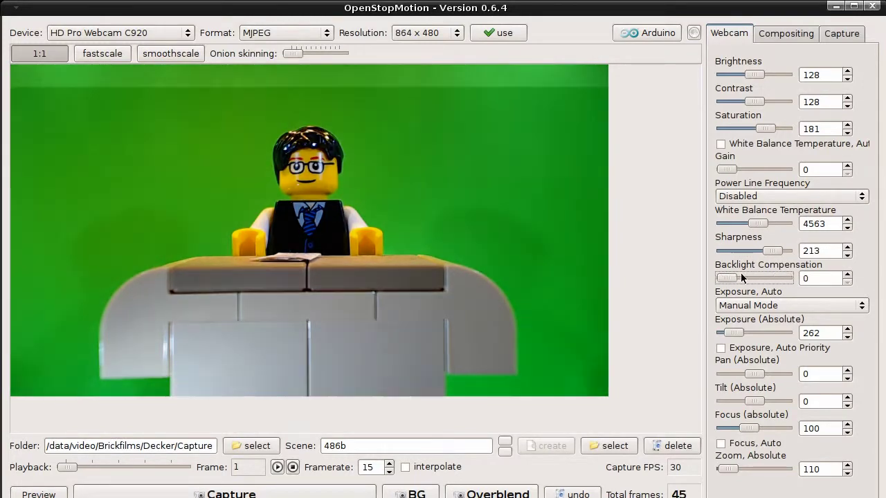
{"action": "left_click", "coordinate": [725, 277]}
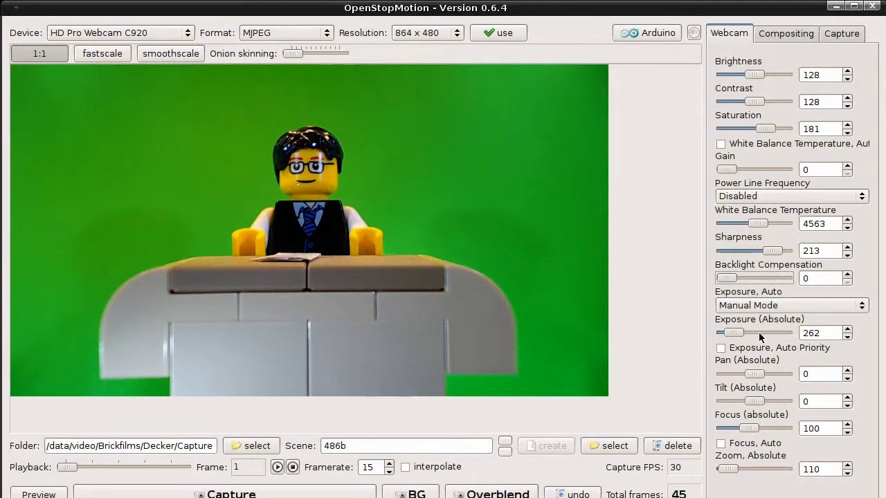
{"action": "left_click_drag", "start_coordinate": [735, 333], "coordinate": [732, 336]}
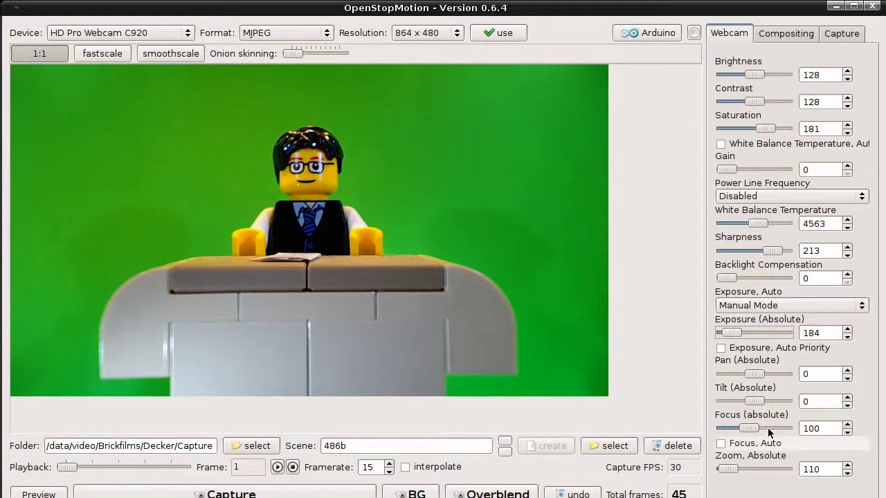
{"action": "mouse_move", "coordinate": [748, 428]}
{"action": "left_mouse_down"}
{"action": "mouse_move", "coordinate": [740, 425]}
{"action": "mouse_move", "coordinate": [747, 430]}
{"action": "left_mouse_up"}
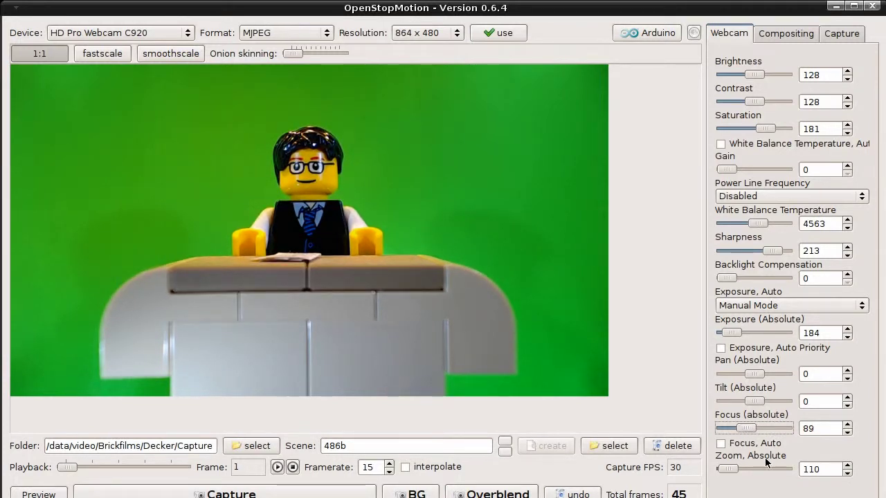
{"action": "mouse_move", "coordinate": [728, 473]}
{"action": "left_mouse_down"}
{"action": "mouse_move", "coordinate": [754, 472]}
{"action": "mouse_move", "coordinate": [727, 471]}
{"action": "left_mouse_up"}
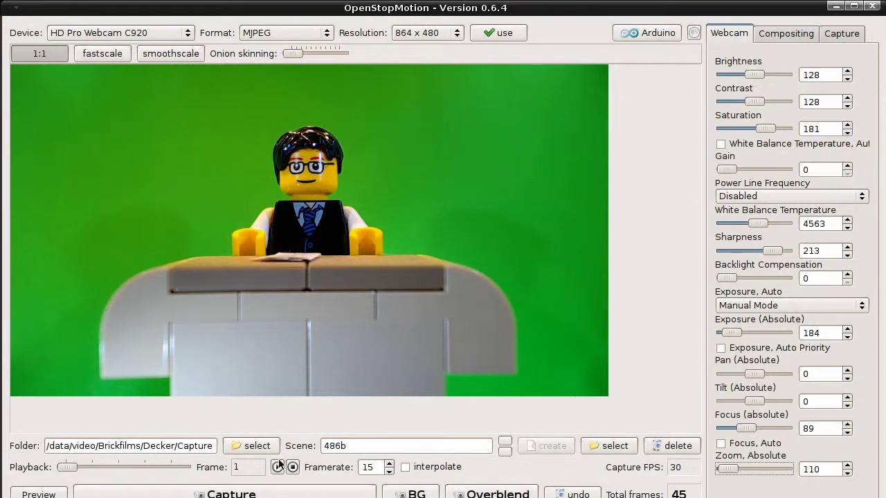
Create an OpenStopMotion folder under /data/video/Brickfilms and choose it as the capture folder
{"action": "left_click", "coordinate": [250, 445]}
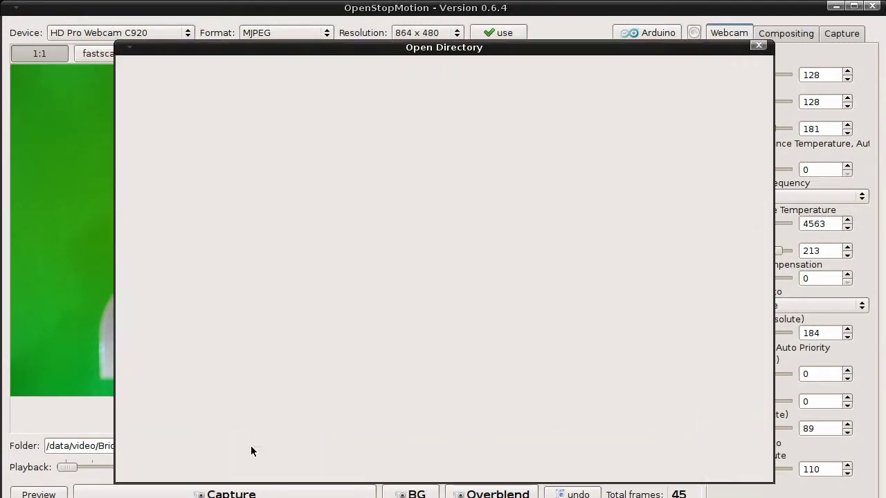
{"action": "left_click", "coordinate": [289, 75]}
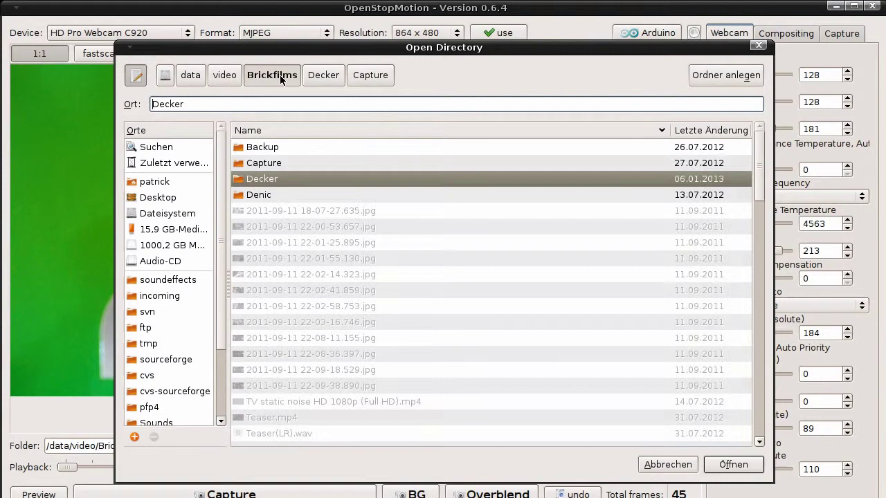
{"action": "left_click", "coordinate": [713, 75]}
{"action": "type", "text": "Ope"}
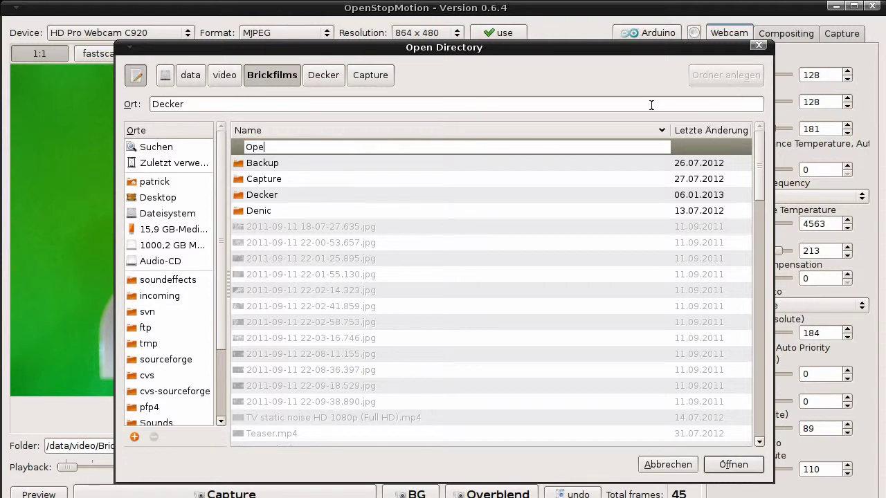
{"action": "type", "text": "nStopMotion"}
{"action": "key", "text": "Return"}
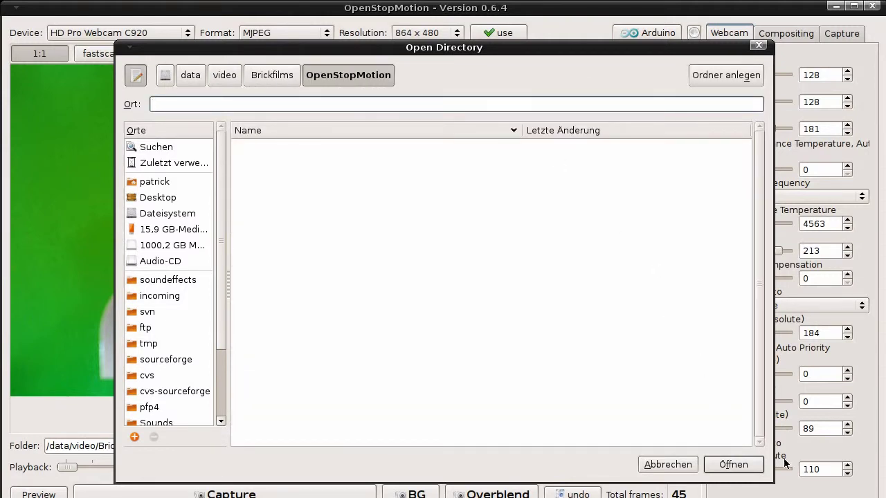
{"action": "left_click", "coordinate": [733, 465]}
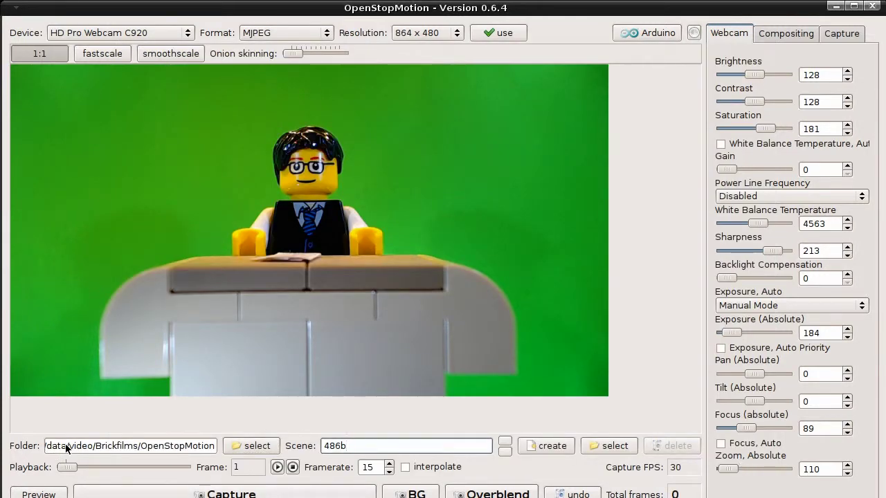
Replace the scene name 486b with scene1 and create that scene
{"action": "left_click_drag", "start_coordinate": [62, 447], "coordinate": [237, 449]}
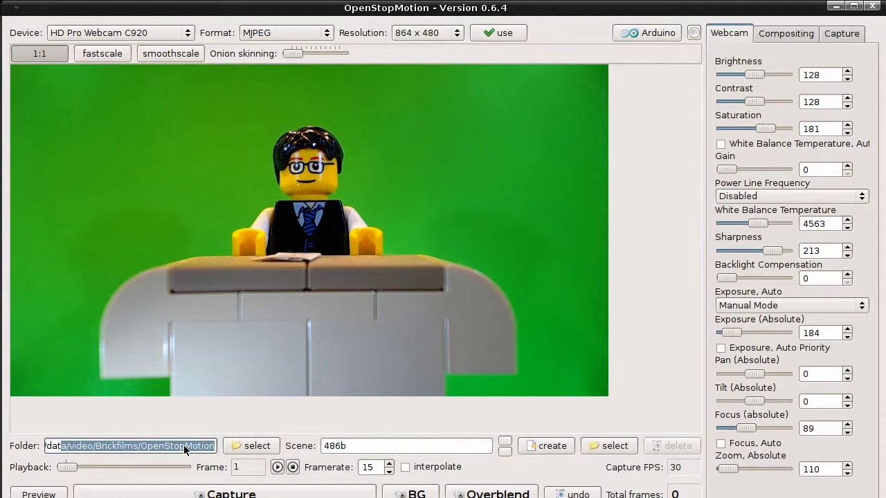
{"action": "double_click", "coordinate": [355, 445]}
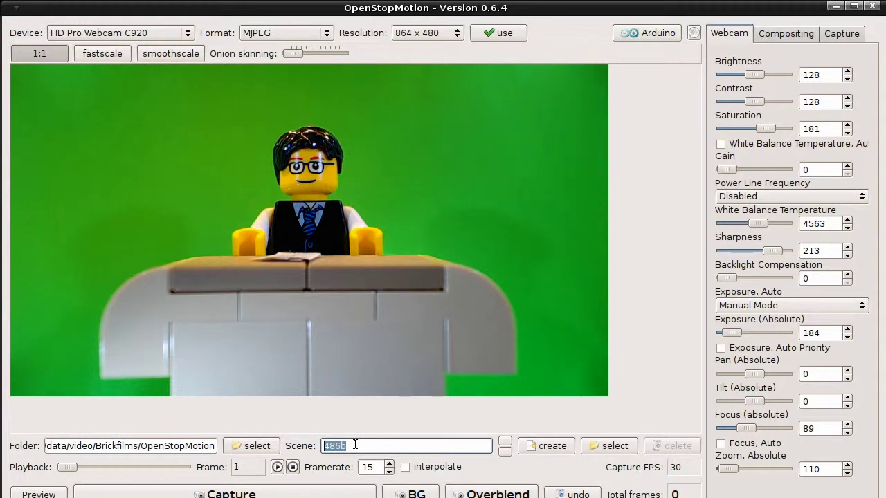
{"action": "type", "text": "scene1"}
{"action": "left_click", "coordinate": [539, 446]}
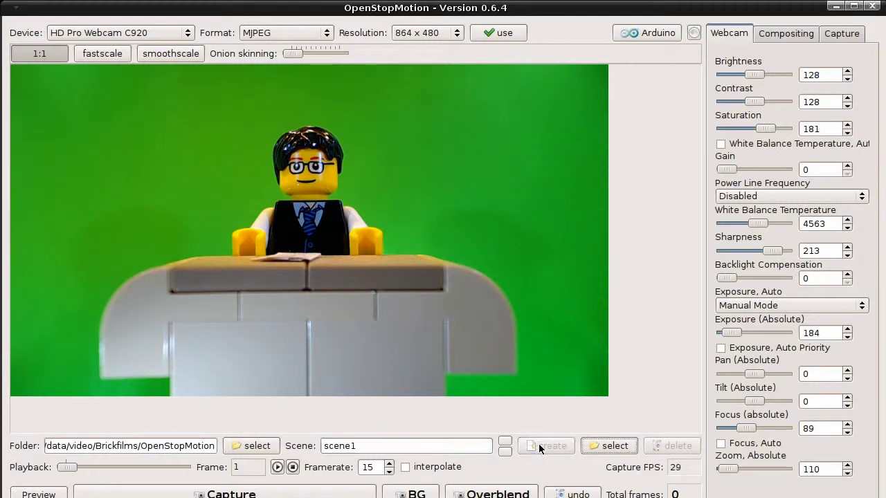
{"action": "left_click", "coordinate": [844, 35]}
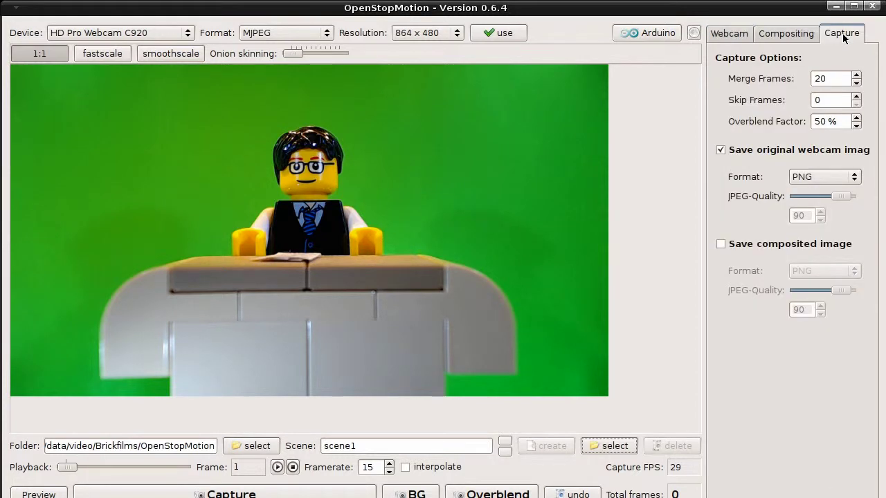
{"action": "left_click", "coordinate": [818, 177]}
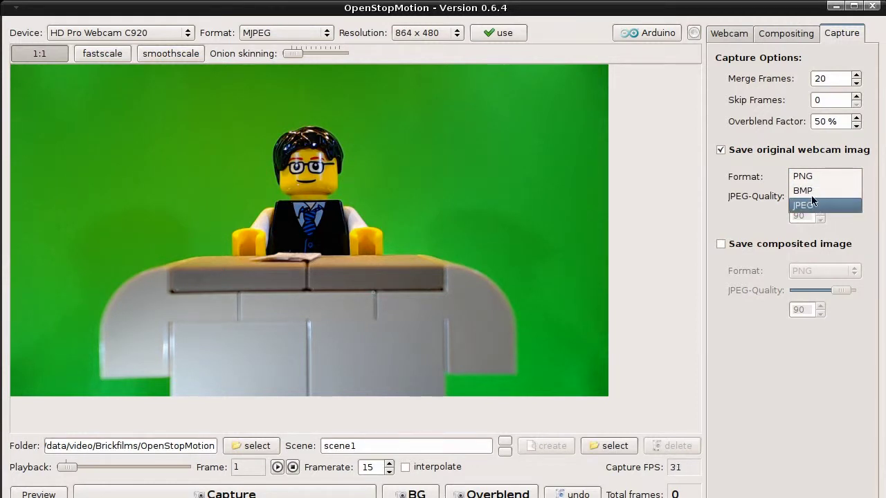
{"action": "left_click", "coordinate": [809, 178]}
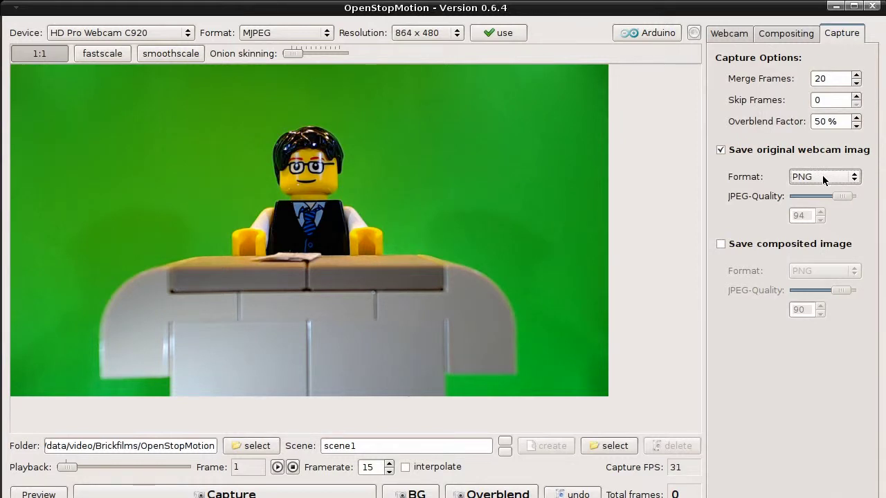
{"action": "left_click", "coordinate": [823, 175]}
{"action": "left_click", "coordinate": [820, 204]}
{"action": "mouse_move", "coordinate": [841, 196]}
{"action": "left_mouse_down"}
{"action": "mouse_move", "coordinate": [810, 194]}
{"action": "mouse_move", "coordinate": [858, 206]}
{"action": "mouse_move", "coordinate": [824, 197]}
{"action": "mouse_move", "coordinate": [843, 199]}
{"action": "left_mouse_up"}
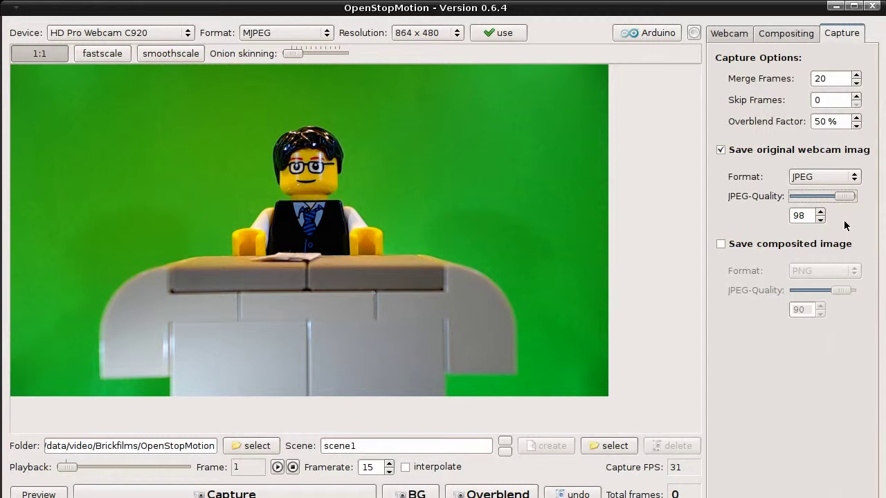
{"action": "left_click", "coordinate": [820, 178]}
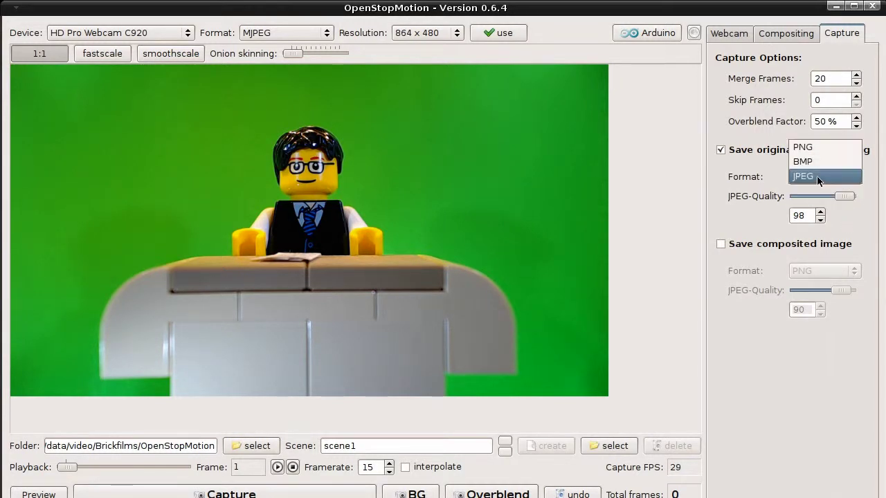
{"action": "left_click", "coordinate": [813, 146]}
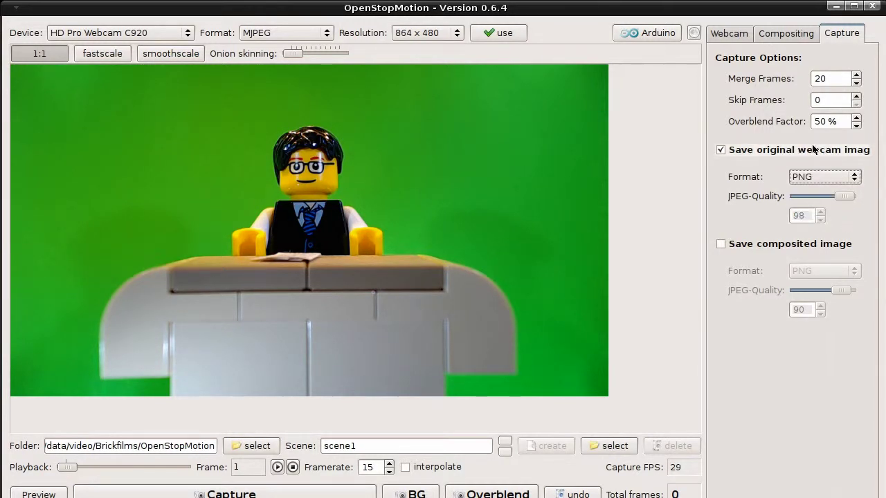
{"action": "left_click", "coordinate": [726, 33]}
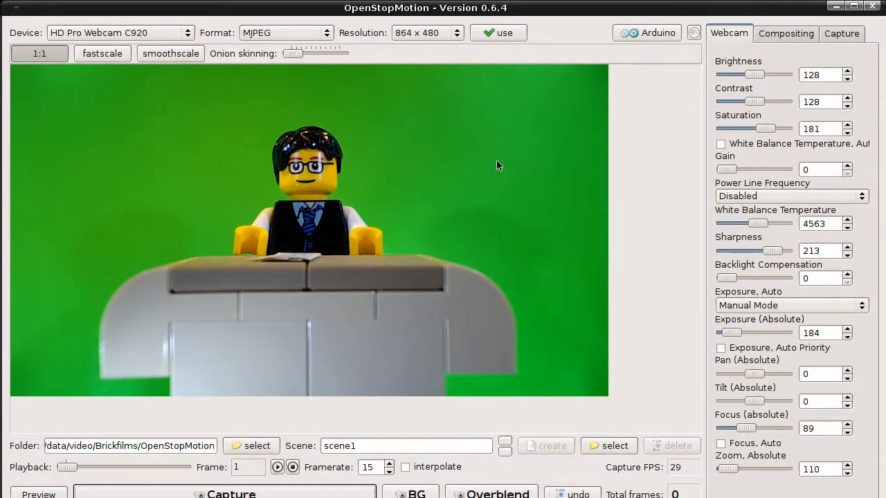
{"action": "left_click", "coordinate": [844, 38]}
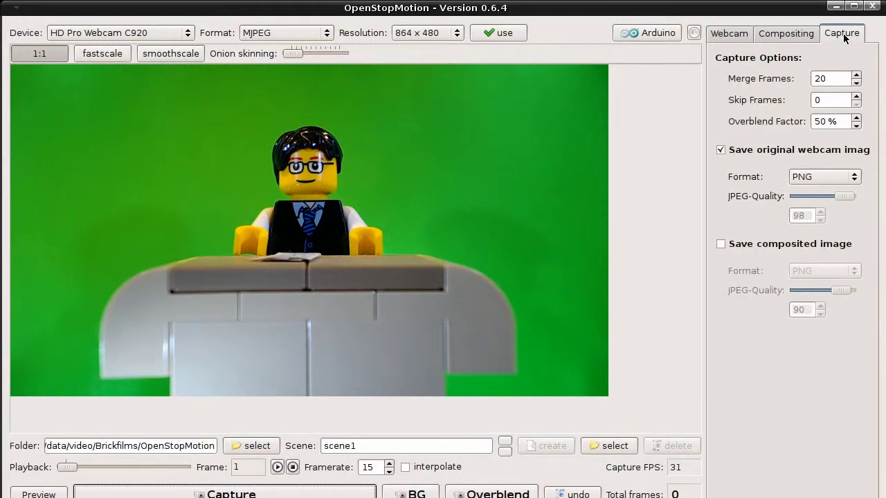
{"action": "double_click", "coordinate": [834, 79]}
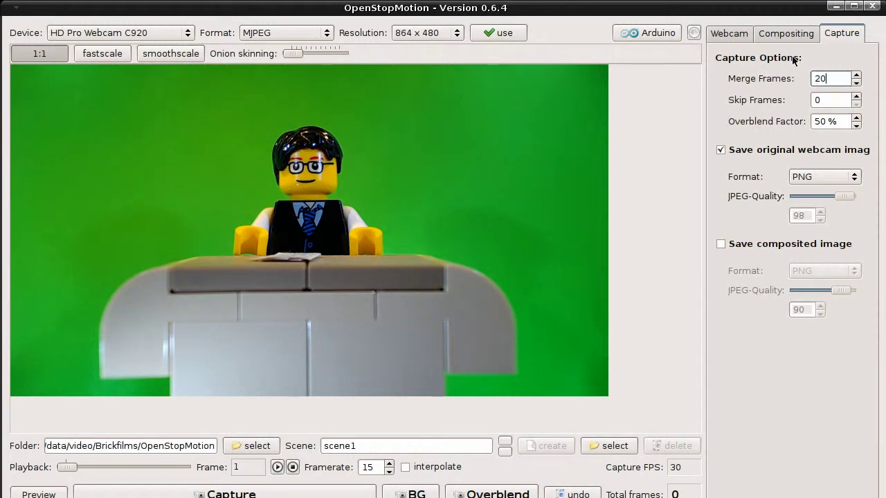
{"action": "left_click", "coordinate": [739, 34]}
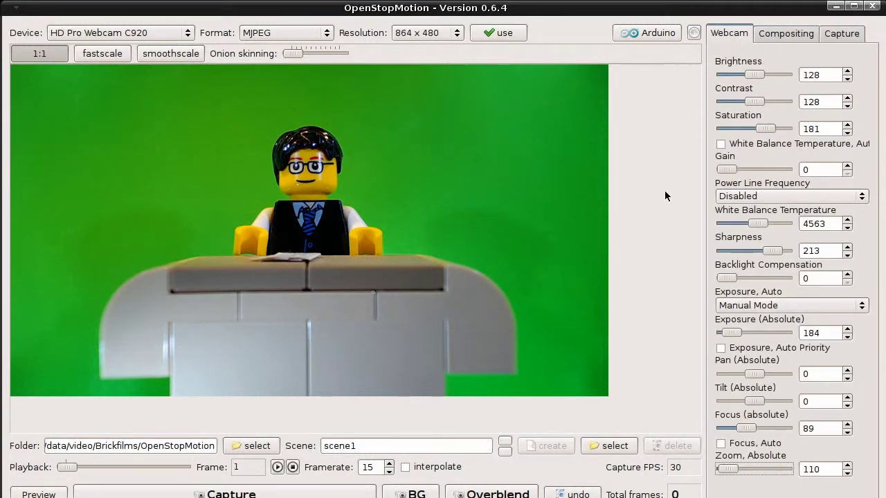
Capture frames one by one, raising the minifigure's arm slightly between shots, until scene1 holds 5
{"action": "left_click", "coordinate": [215, 493]}
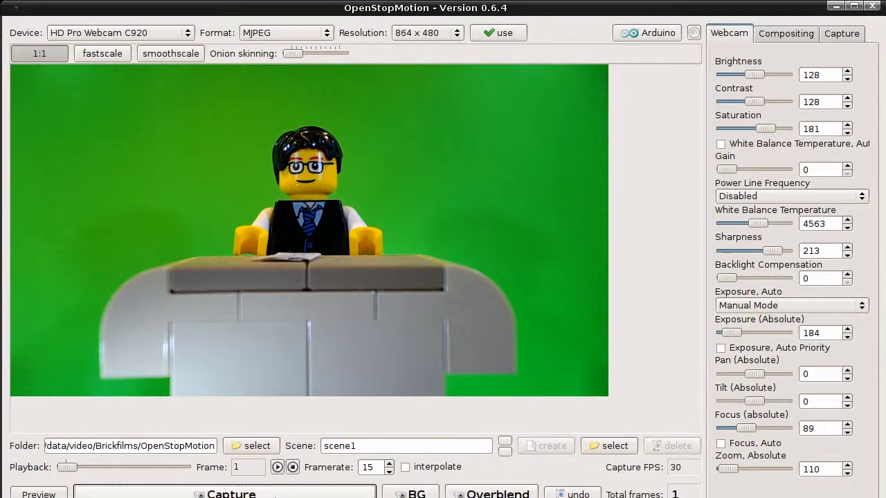
{"action": "left_click", "coordinate": [270, 495]}
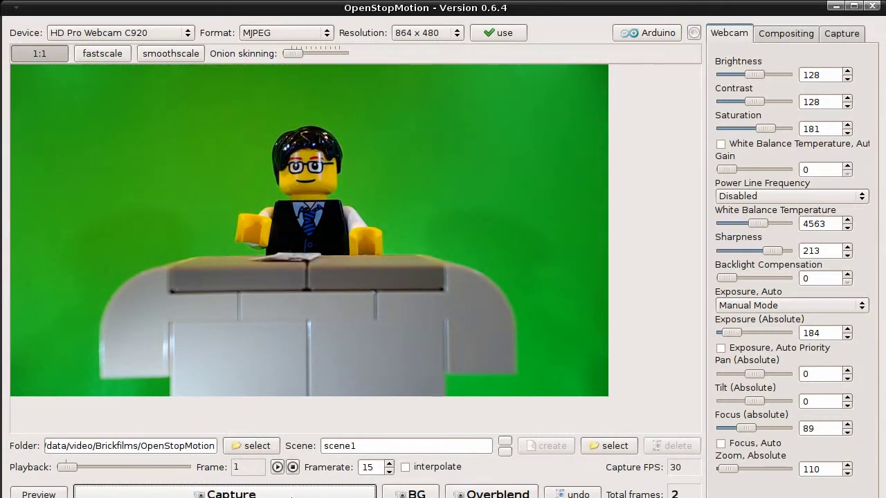
{"action": "left_click", "coordinate": [292, 495]}
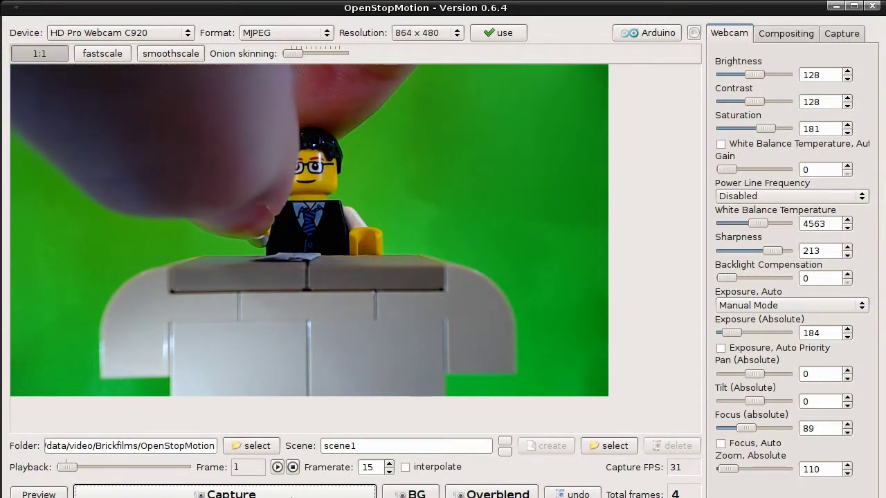
{"action": "left_click", "coordinate": [286, 494]}
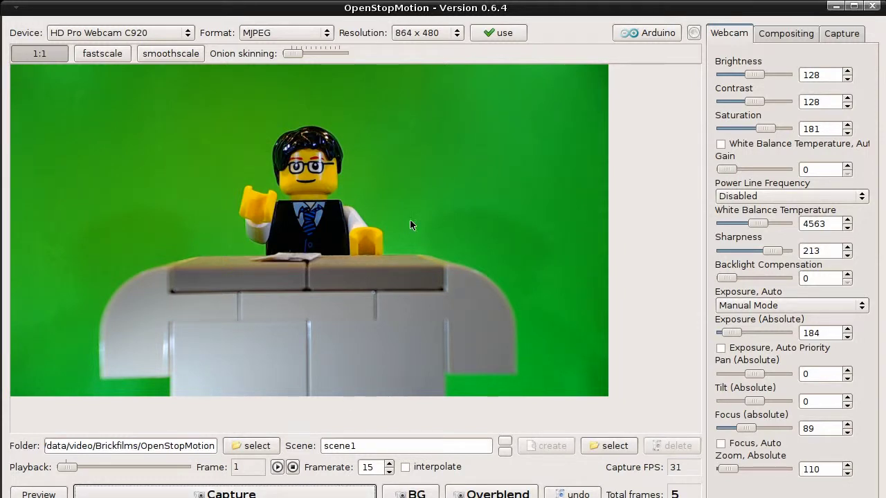
Raise onion skinning to ghost the previous pose, then capture two frames with the hand higher
{"action": "left_click", "coordinate": [292, 56]}
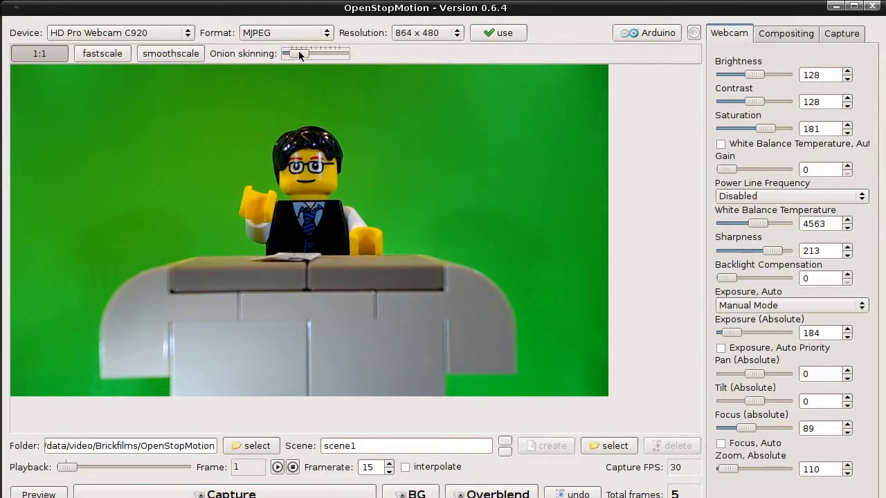
{"action": "mouse_move", "coordinate": [298, 52]}
{"action": "left_mouse_down"}
{"action": "mouse_move", "coordinate": [350, 56]}
{"action": "mouse_move", "coordinate": [306, 51]}
{"action": "left_mouse_up"}
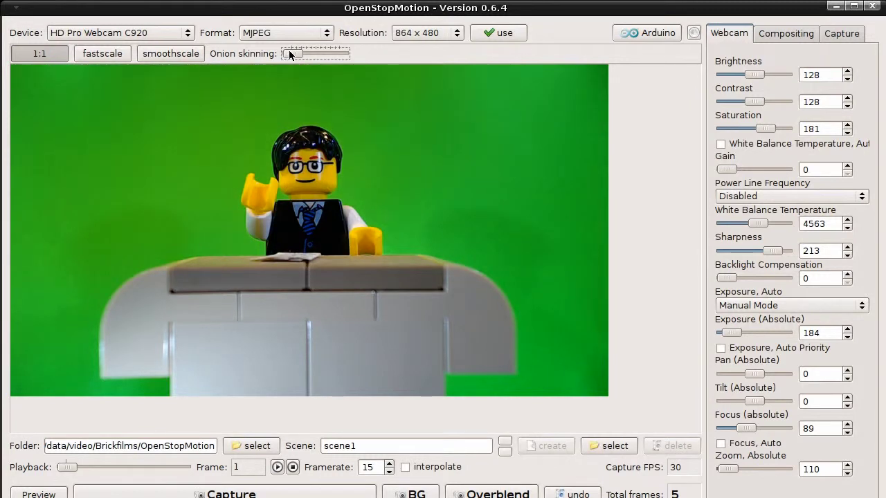
{"action": "left_click_drag", "start_coordinate": [289, 50], "coordinate": [313, 66]}
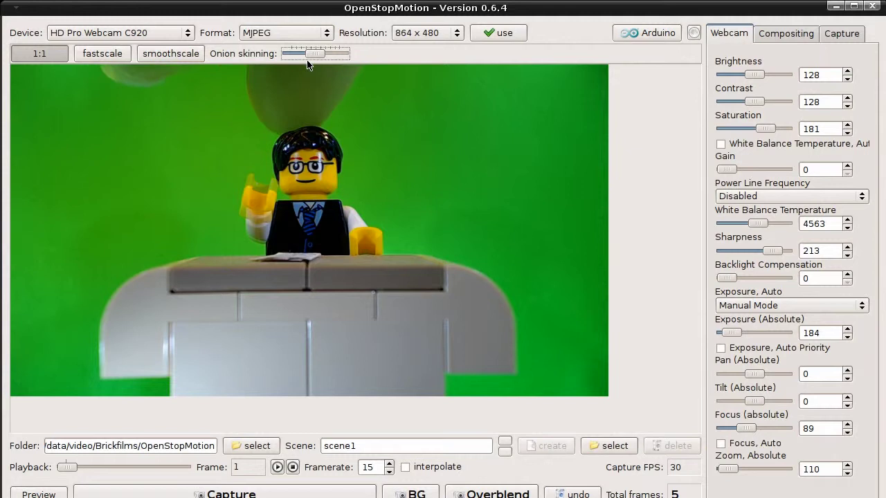
{"action": "left_click", "coordinate": [265, 496]}
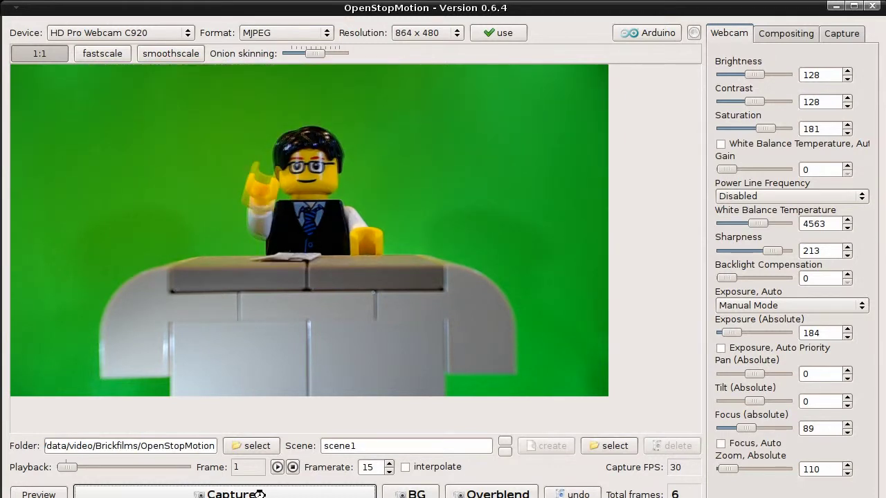
{"action": "left_click", "coordinate": [260, 494]}
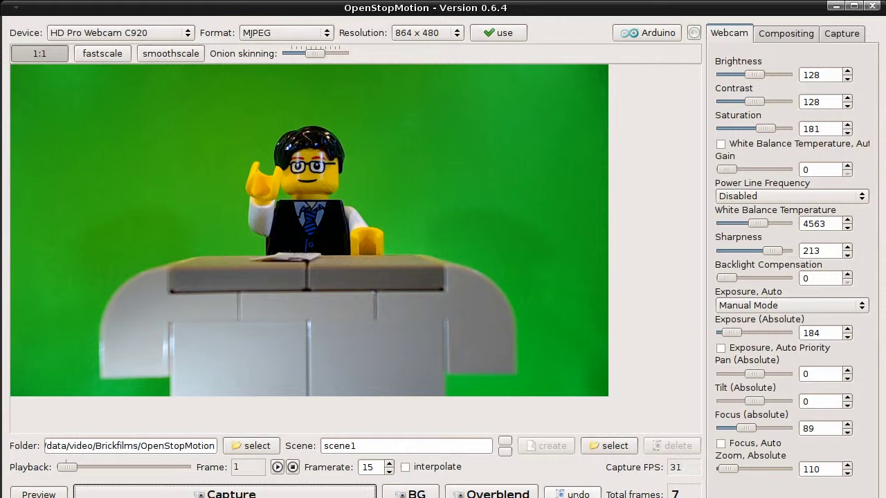
Undo the last frame, recapture it, then capture each raised-arm waving pose
{"action": "key", "text": "ctrl+z"}
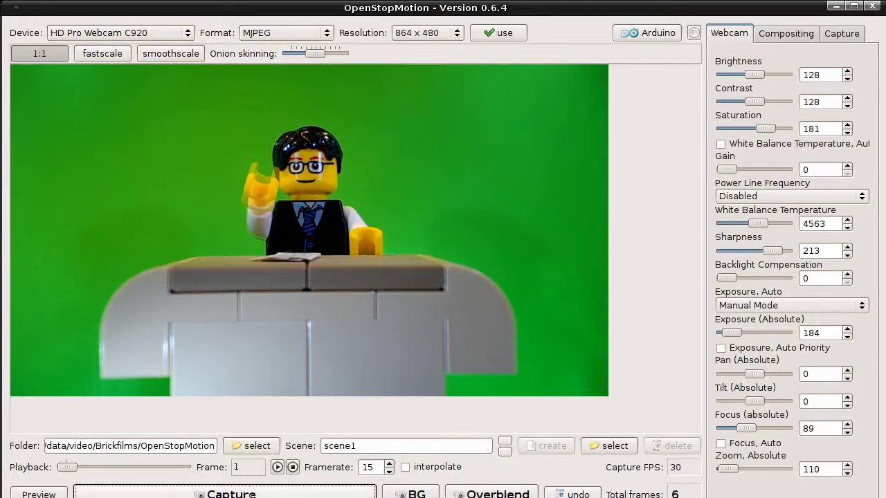
{"action": "left_click", "coordinate": [244, 494]}
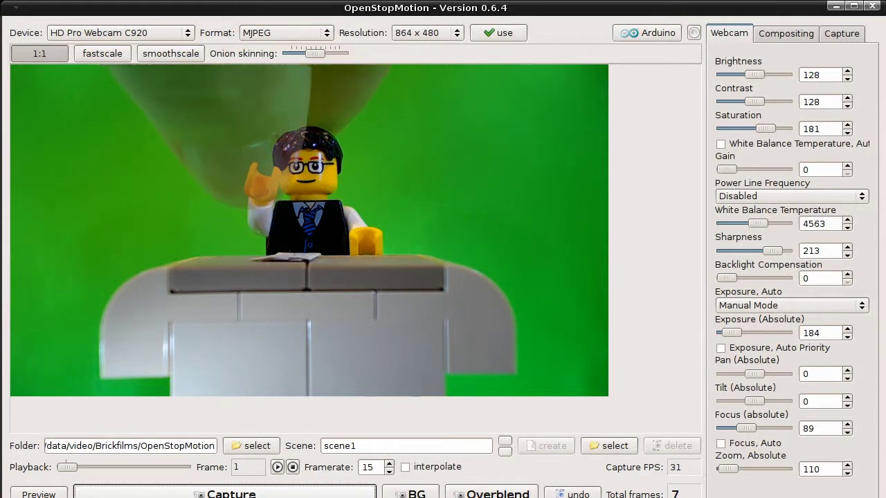
{"action": "left_click", "coordinate": [242, 494]}
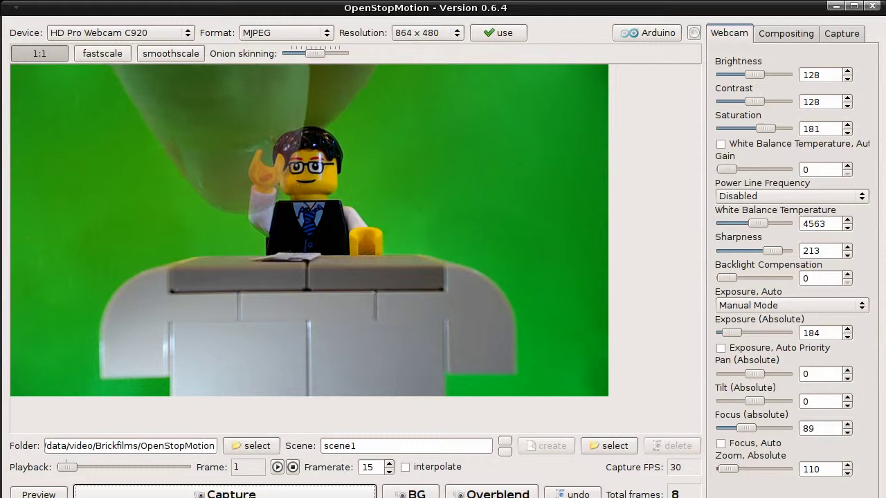
{"action": "left_click", "coordinate": [243, 494]}
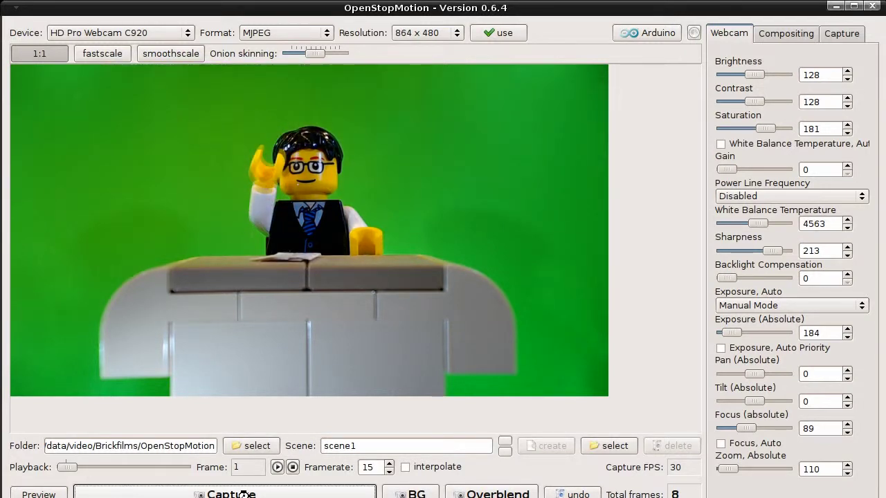
{"action": "left_click", "coordinate": [244, 494]}
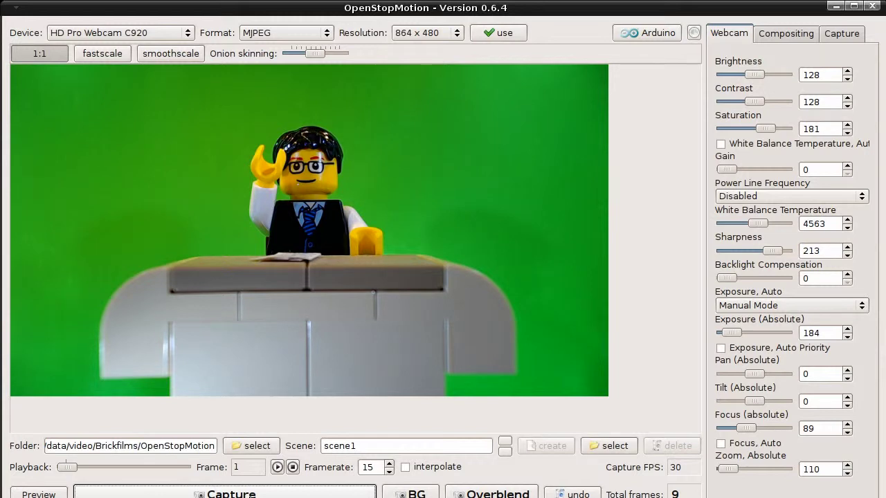
{"action": "left_click", "coordinate": [244, 494]}
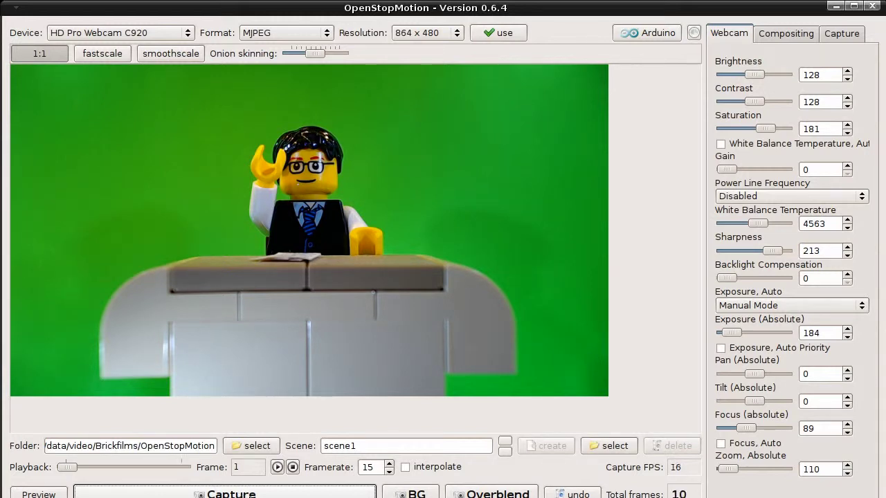
{"action": "left_click", "coordinate": [244, 494]}
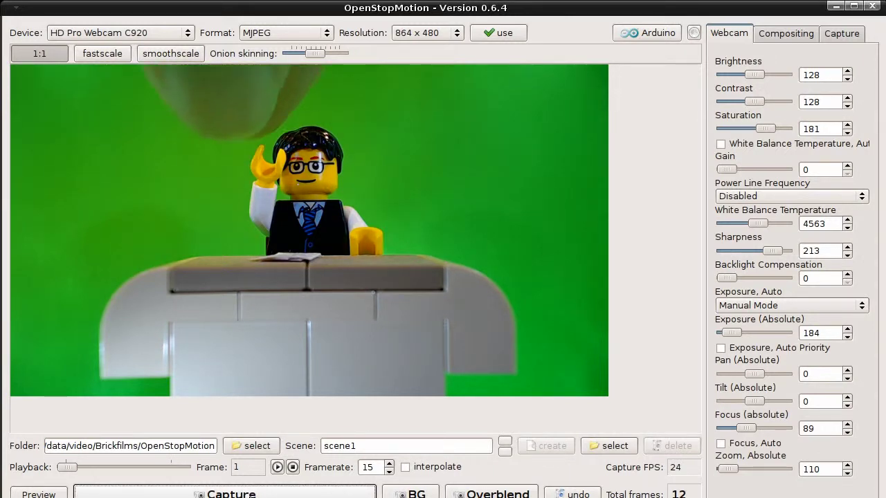
{"action": "left_click", "coordinate": [244, 494]}
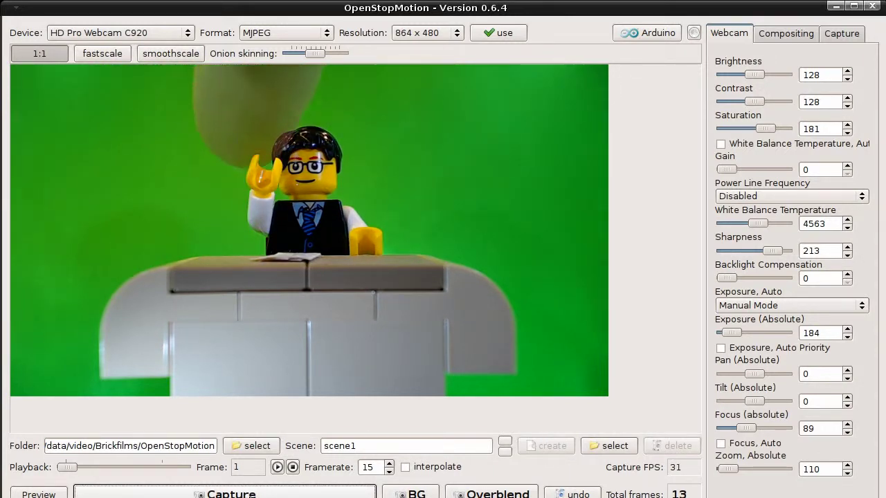
{"action": "left_click", "coordinate": [244, 494]}
{"action": "left_click", "coordinate": [244, 494]}
Capture the arm lowering back to rest, bringing scene1 to 20 frames
{"action": "left_click", "coordinate": [244, 494]}
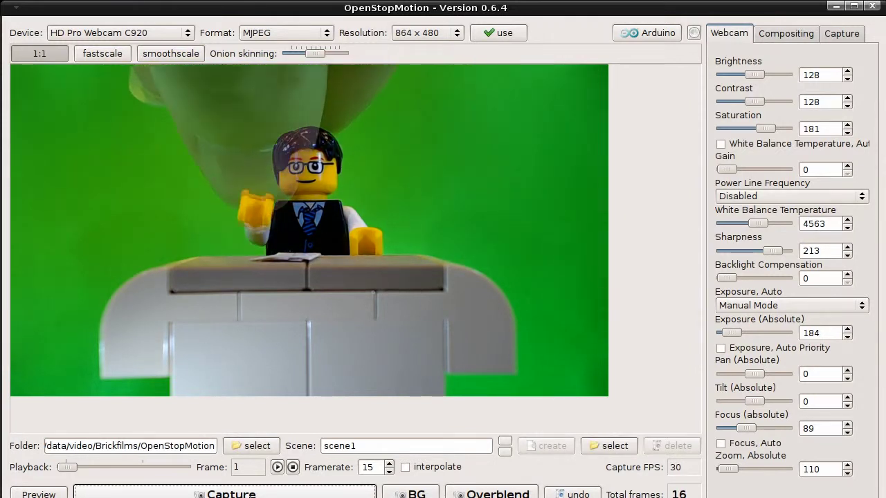
{"action": "left_click", "coordinate": [243, 494]}
{"action": "left_click", "coordinate": [243, 495]}
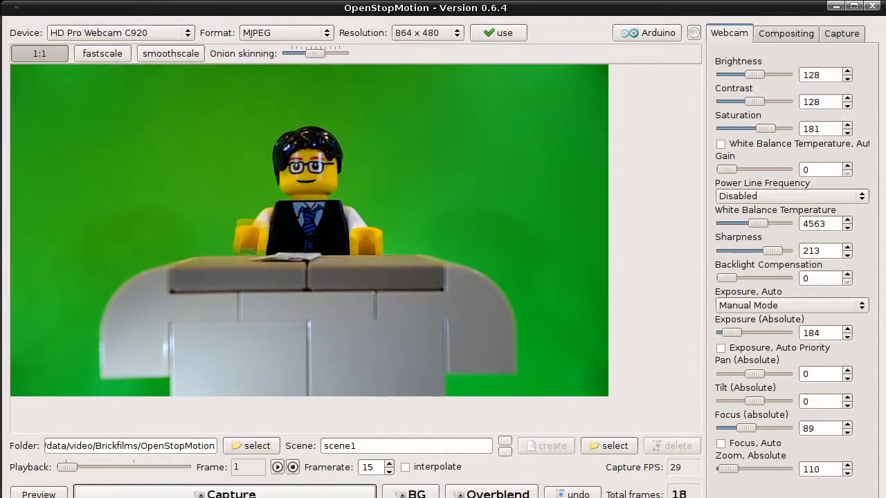
{"action": "left_click", "coordinate": [244, 494]}
{"action": "left_click", "coordinate": [244, 494]}
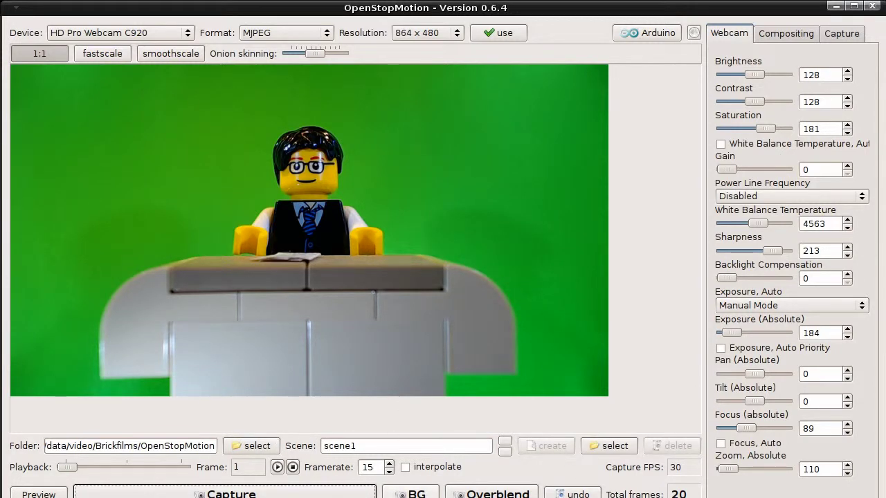
Preview the wave animation, then change the framerate to 25 and play it again
{"action": "left_click", "coordinate": [277, 467]}
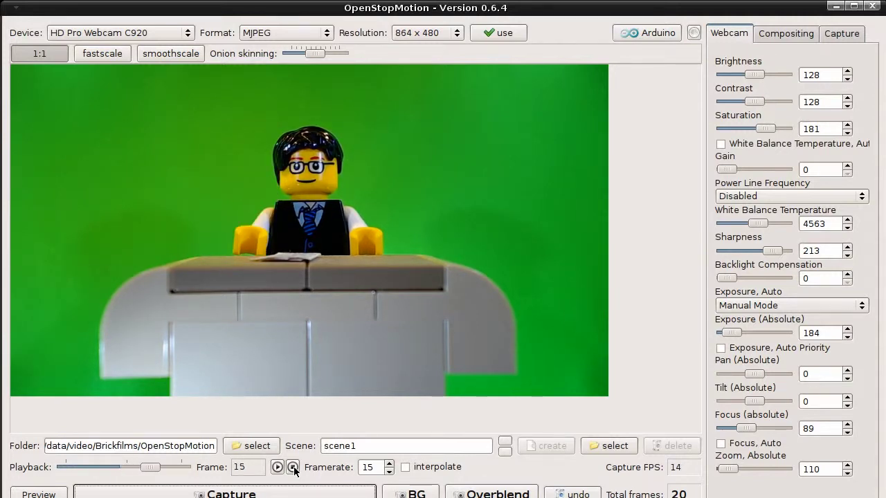
{"action": "left_click", "coordinate": [294, 469]}
{"action": "double_click", "coordinate": [380, 465]}
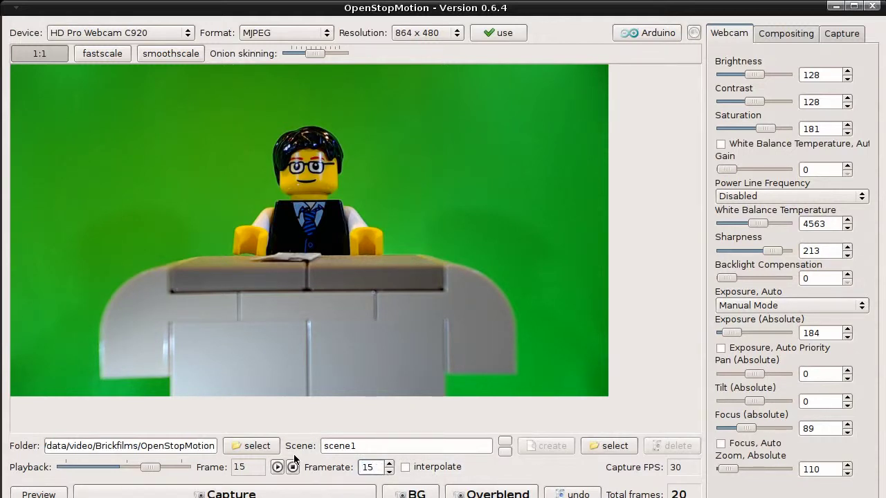
{"action": "key", "text": "BackSpace"}
{"action": "type", "text": "25"}
{"action": "key", "text": "Tab"}
{"action": "left_click", "coordinate": [278, 467]}
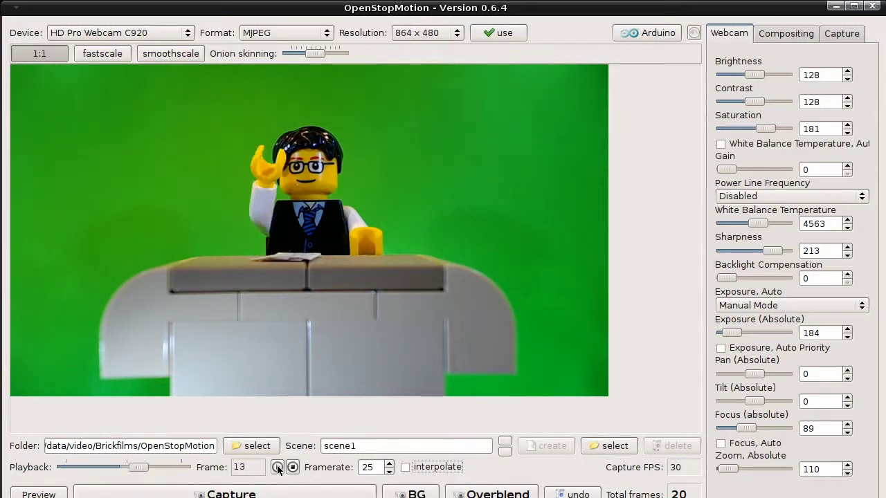
Try a framerate of 30, then settle on 15 fps for playback
{"action": "double_click", "coordinate": [375, 470]}
{"action": "type", "text": "30"}
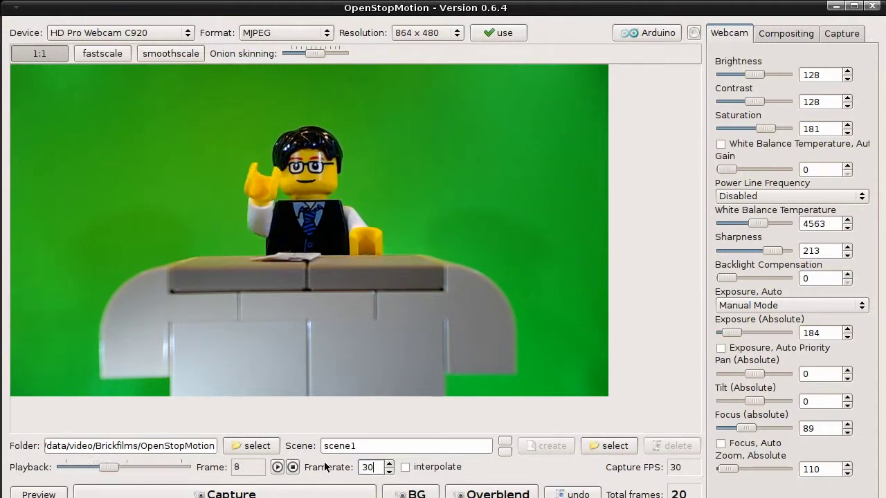
{"action": "key", "text": "Tab"}
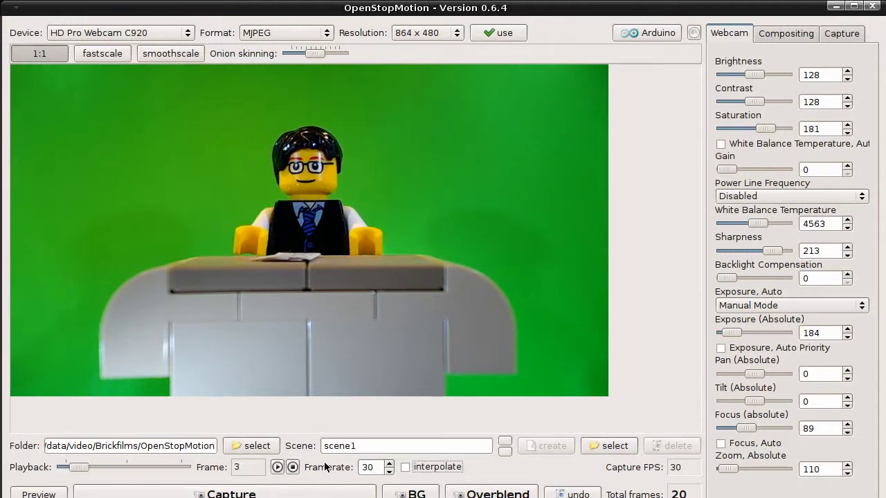
{"action": "key", "text": "shift+Tab"}
{"action": "type", "text": "15"}
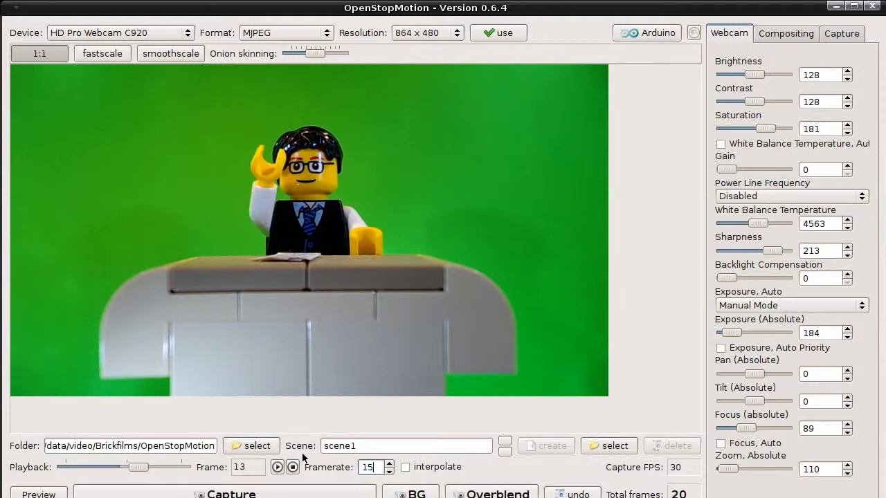
{"action": "key", "text": "Tab"}
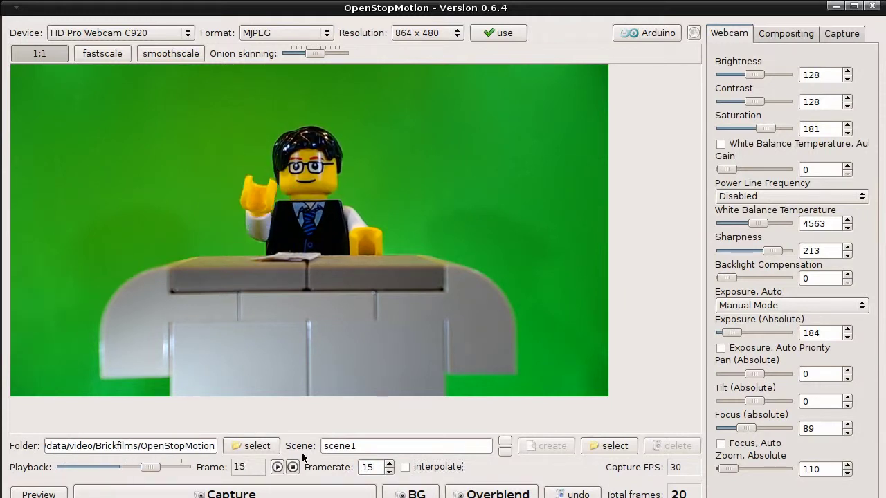
{"action": "left_click", "coordinate": [405, 468]}
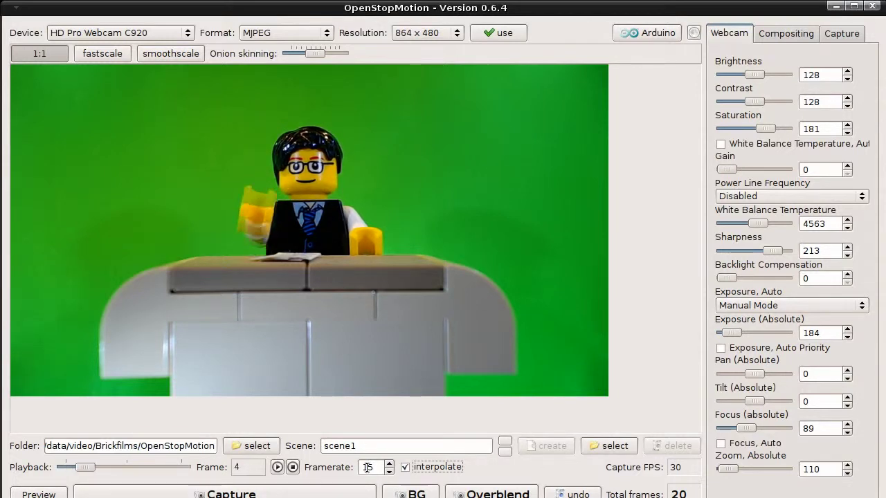
{"action": "left_click_drag", "start_coordinate": [377, 467], "coordinate": [315, 467]}
{"action": "type", "text": "30"}
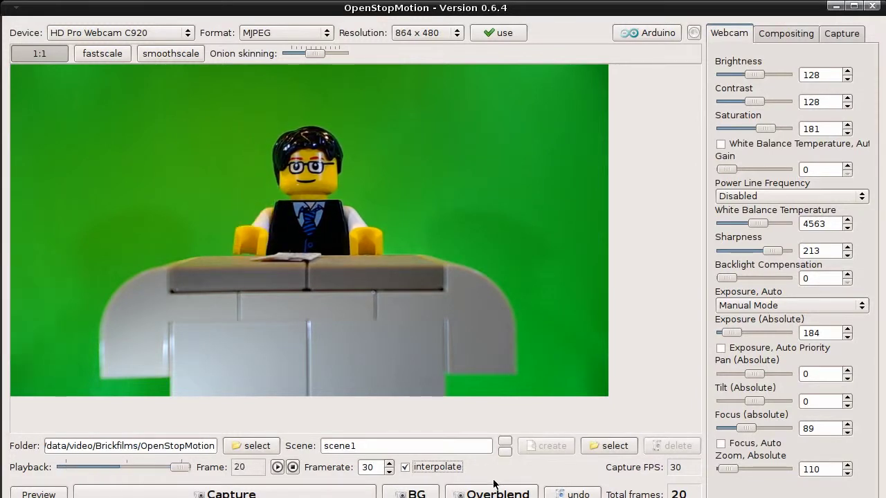
{"action": "left_click", "coordinate": [405, 467]}
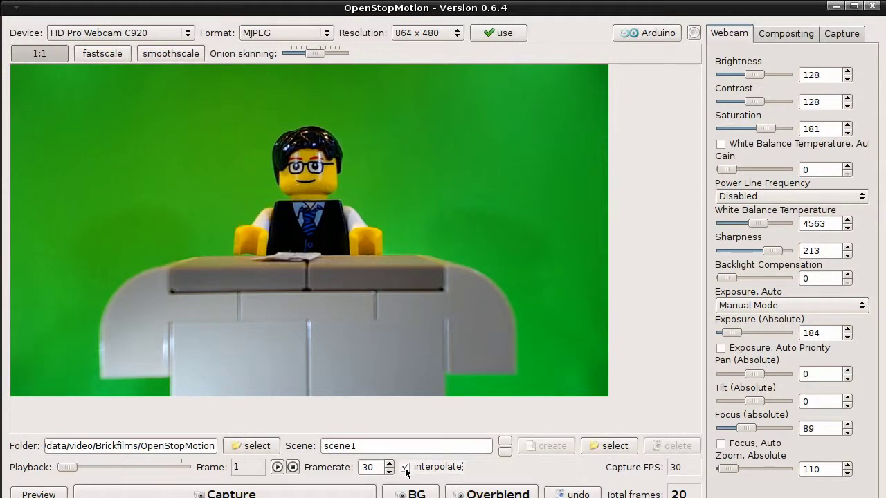
{"action": "double_click", "coordinate": [368, 467]}
{"action": "type", "text": "15"}
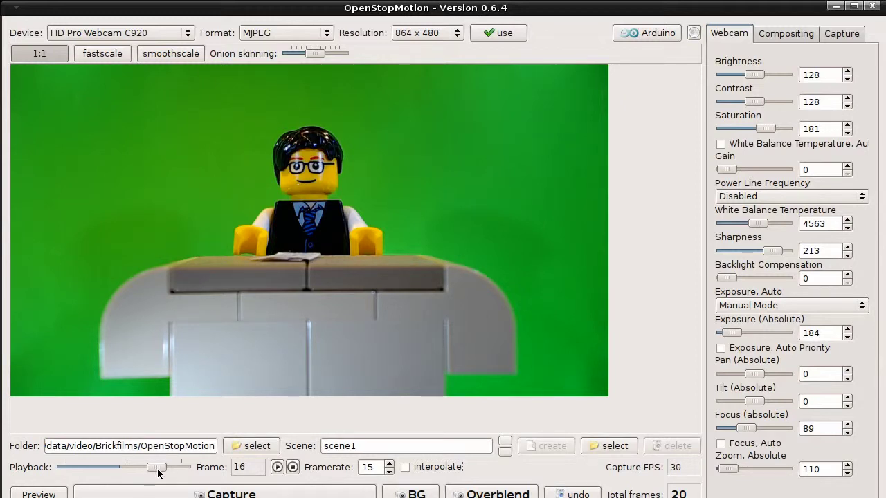
Scrub the Playback slider back and forth through the captured wave frames
{"action": "left_click_drag", "start_coordinate": [158, 469], "coordinate": [86, 469]}
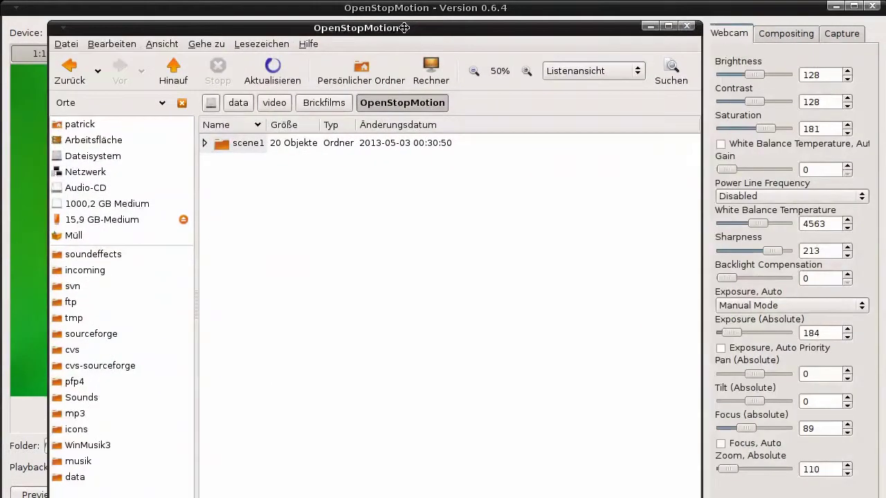
Reposition the file manager window and open the scene1 folder of captured PNG frames
{"action": "left_click_drag", "start_coordinate": [403, 24], "coordinate": [389, 24]}
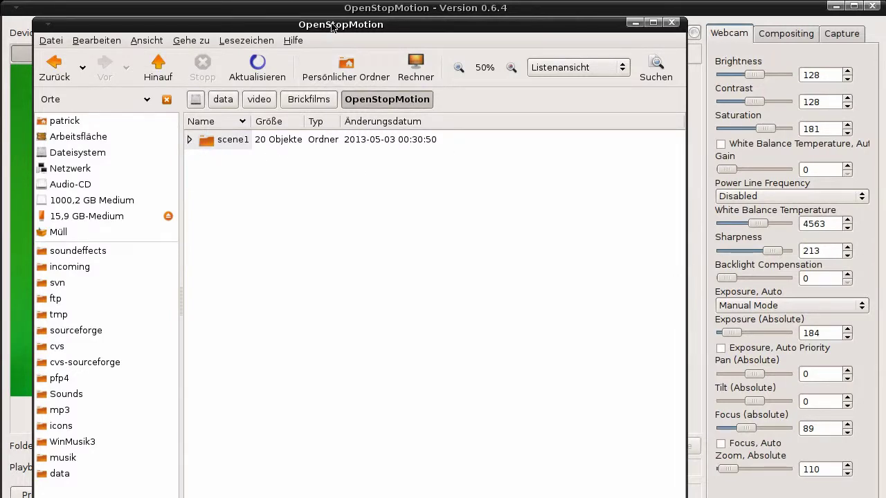
{"action": "left_click_drag", "start_coordinate": [322, 28], "coordinate": [702, 108]}
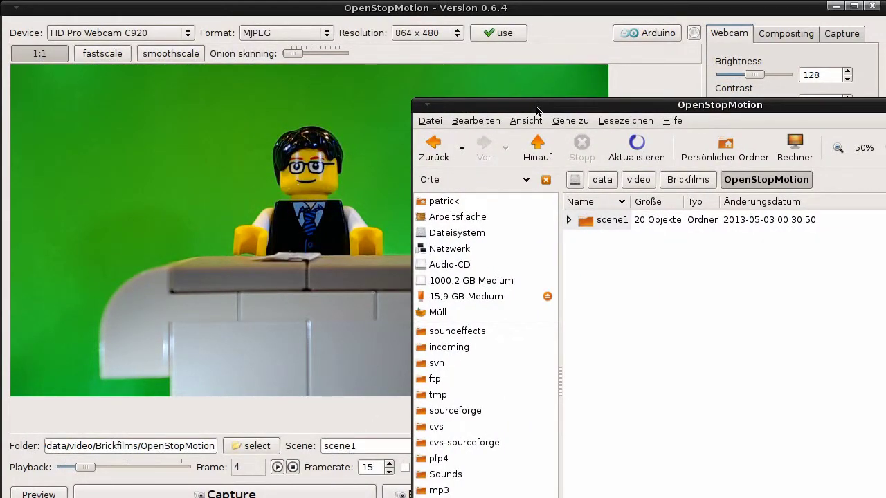
{"action": "left_click_drag", "start_coordinate": [536, 111], "coordinate": [199, 31]}
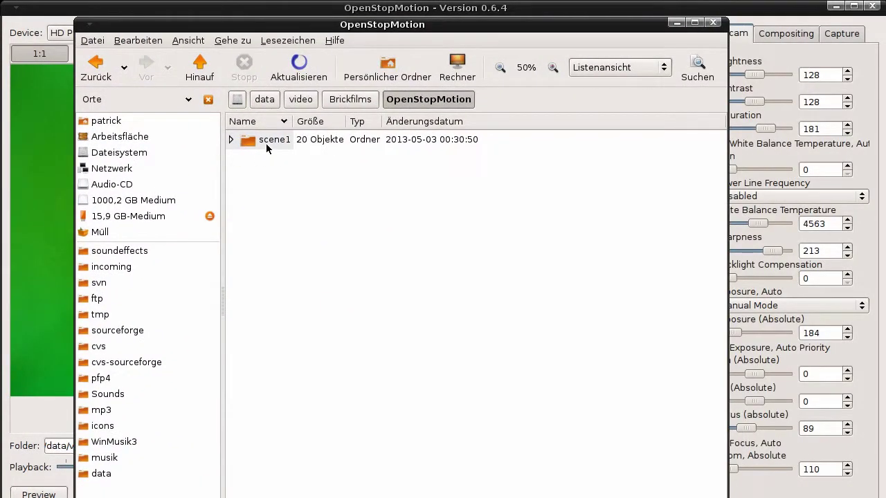
{"action": "double_click", "coordinate": [266, 141]}
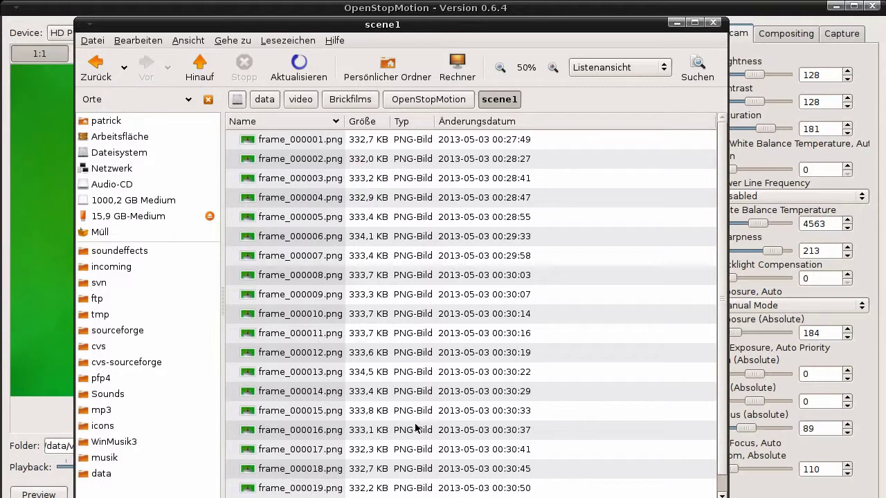
{"action": "key", "text": "alt+Tab"}
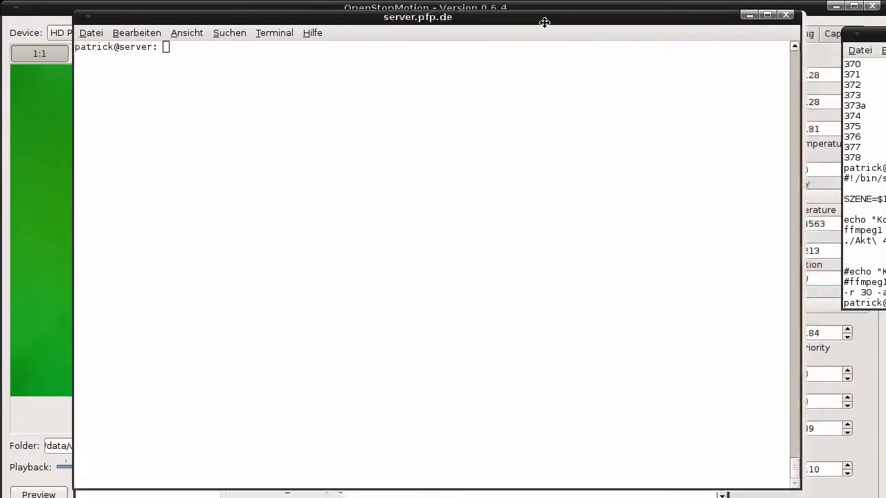
Print the working folder and recall the ffmpeg1 command, reviewing its -r 15, frame pattern and 10000k options
{"action": "type", "text": "pwd"}
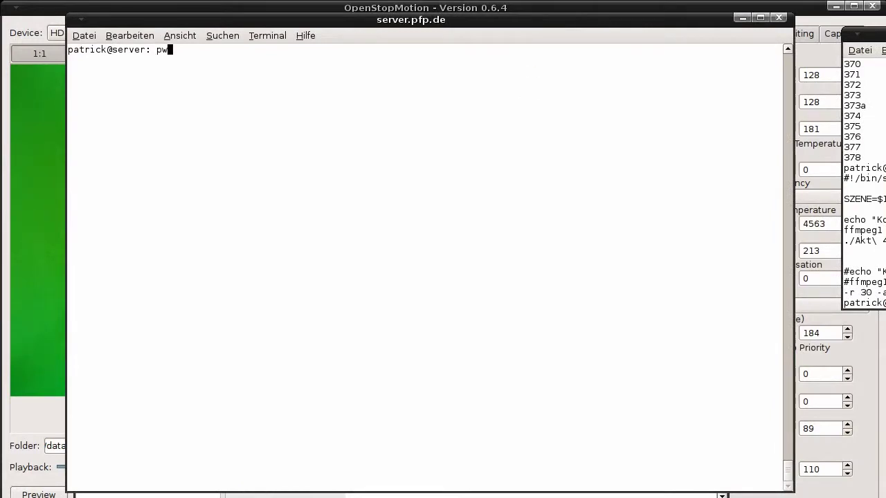
{"action": "key", "text": "Return"}
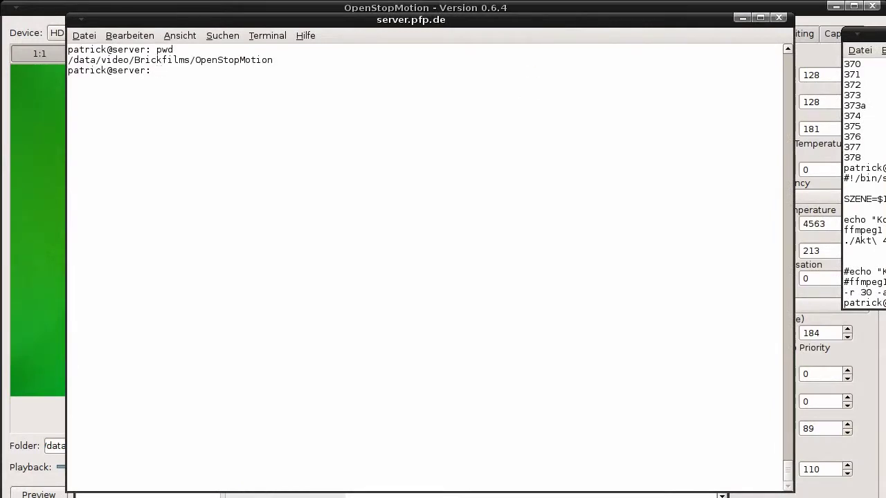
{"action": "key", "text": "Up"}
{"action": "key", "text": "Up"}
{"action": "key", "text": "Up"}
{"action": "key", "text": "Up"}
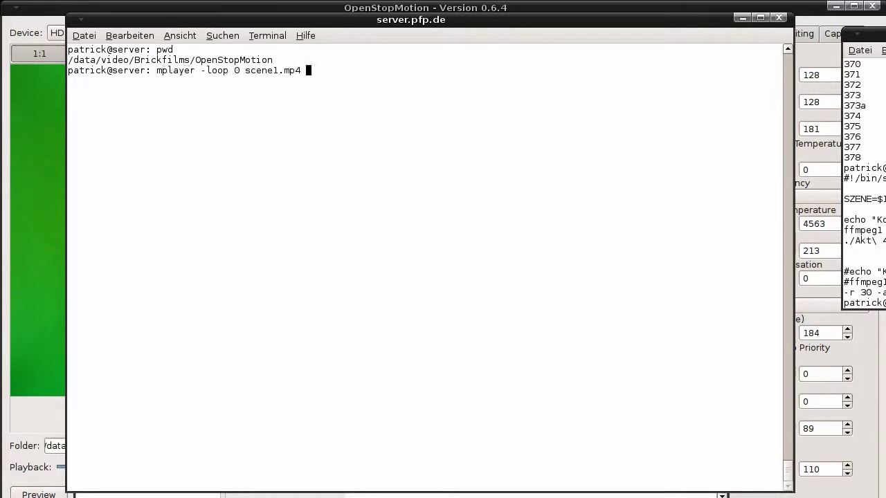
{"action": "key", "text": "Up"}
{"action": "key", "text": "Up"}
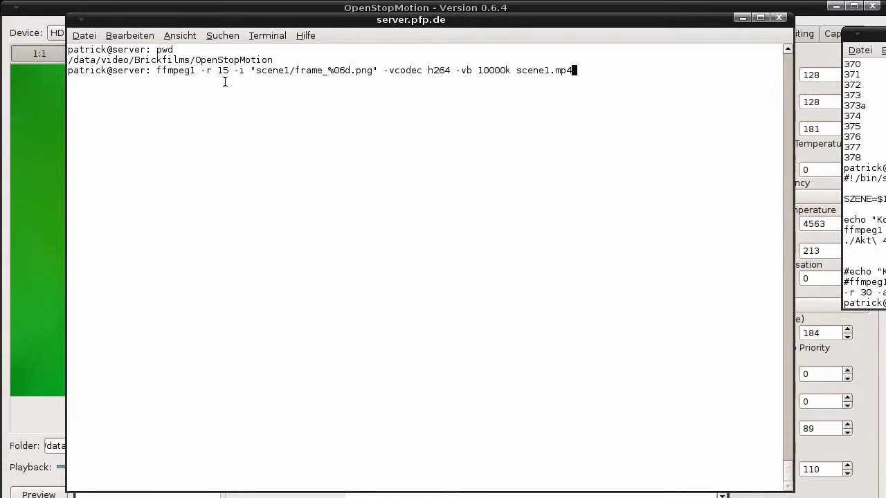
{"action": "left_click_drag", "start_coordinate": [200, 71], "coordinate": [234, 71]}
{"action": "left_click", "coordinate": [263, 72]}
{"action": "left_click_drag", "start_coordinate": [253, 71], "coordinate": [452, 72]}
{"action": "left_click", "coordinate": [376, 77]}
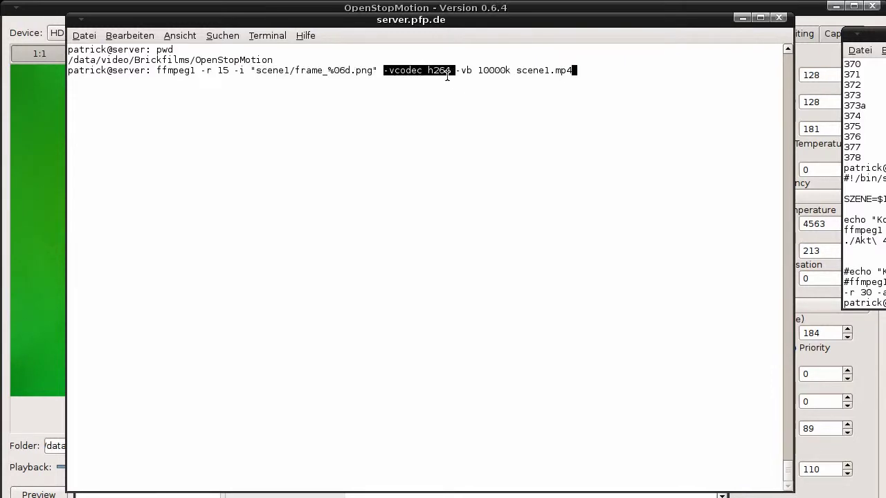
{"action": "left_click", "coordinate": [447, 76]}
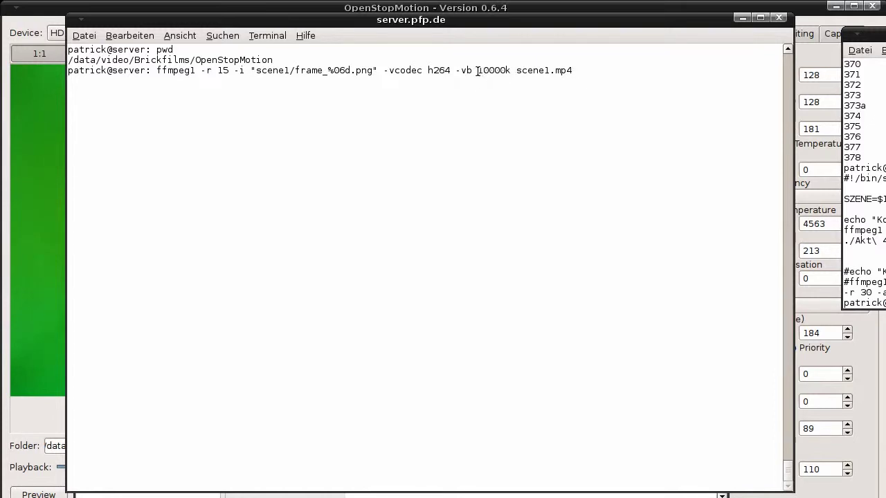
{"action": "left_click_drag", "start_coordinate": [477, 71], "coordinate": [511, 71]}
{"action": "left_click", "coordinate": [531, 71]}
Run the encode into scene1.mp4, list the folder to confirm it, and type 'mplayer -loop 0 scene1.mp4'
{"action": "key", "text": "Return"}
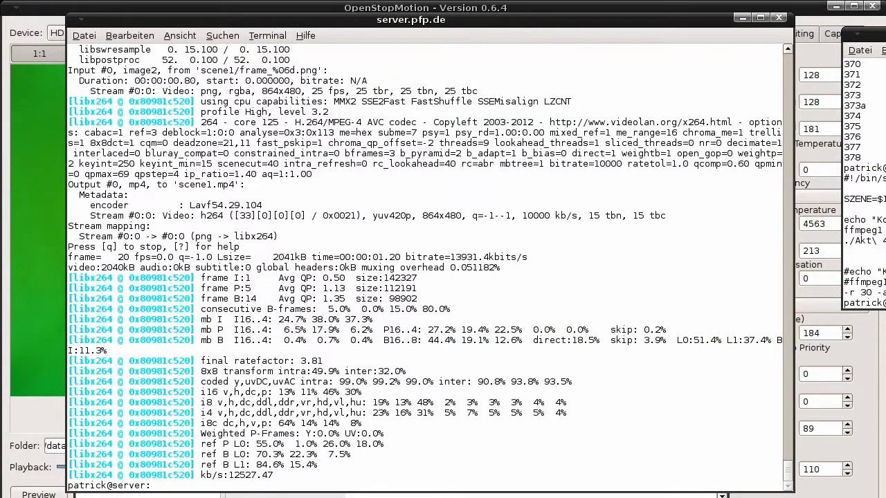
{"action": "type", "text": "ls"}
{"action": "key", "text": "Return"}
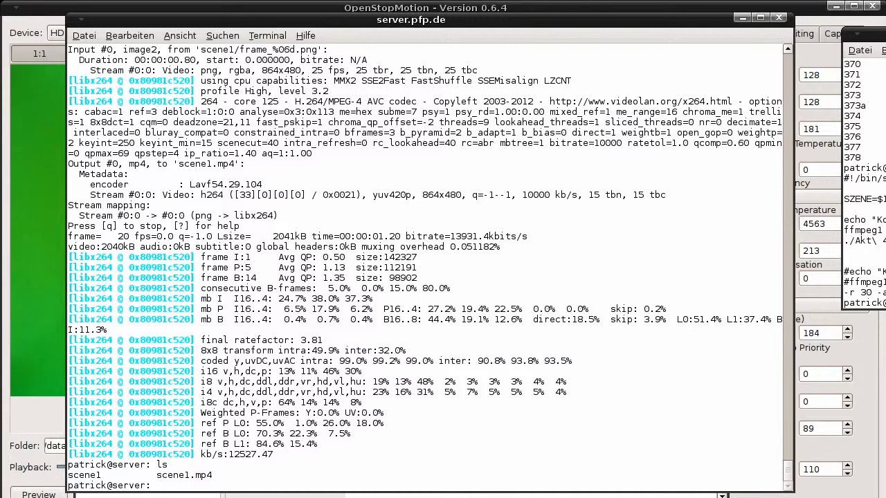
{"action": "type", "text": "mplayer -loop 0 scene1"}
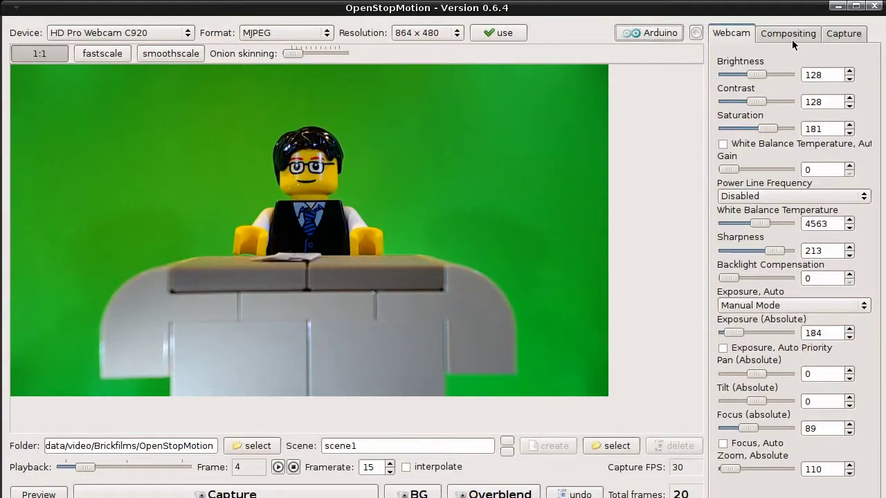
Enable chroma keying in Compositing, briefly toggling the foreground overlay and Arduino LED control
{"action": "left_click", "coordinate": [786, 34]}
{"action": "left_click", "coordinate": [723, 57]}
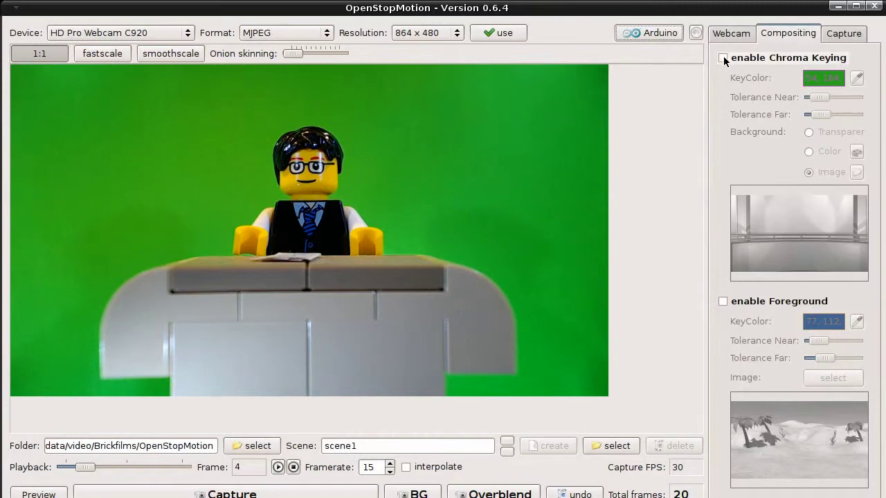
{"action": "left_click", "coordinate": [722, 301]}
{"action": "left_click", "coordinate": [723, 301]}
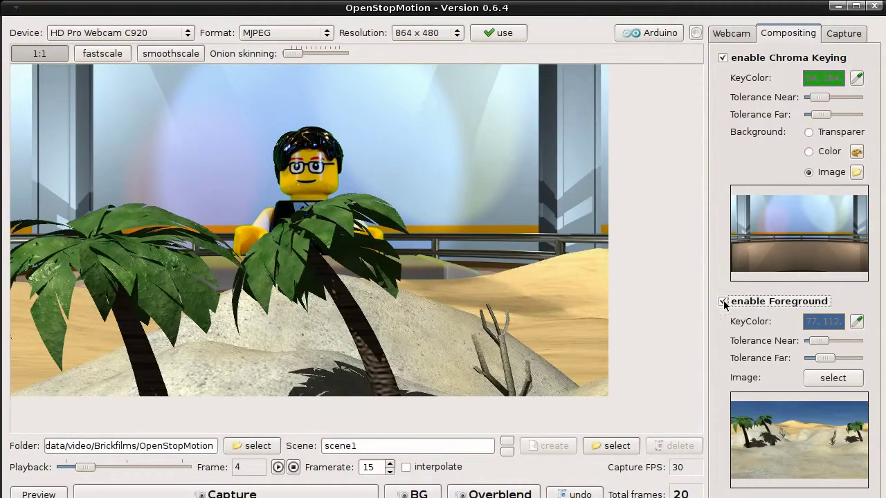
{"action": "left_click", "coordinate": [654, 35]}
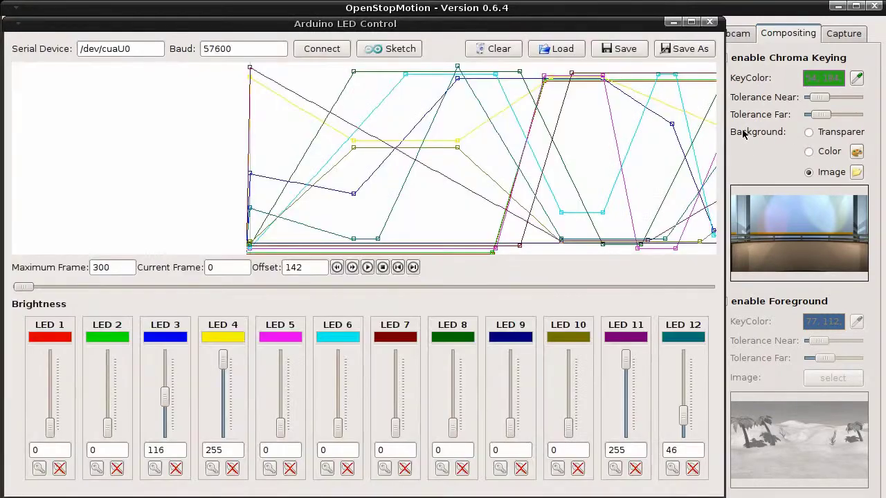
{"action": "left_click", "coordinate": [707, 27]}
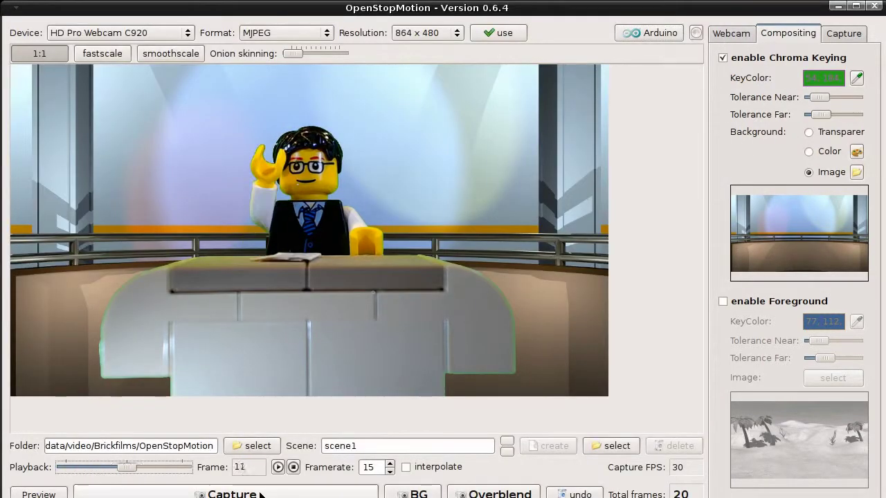